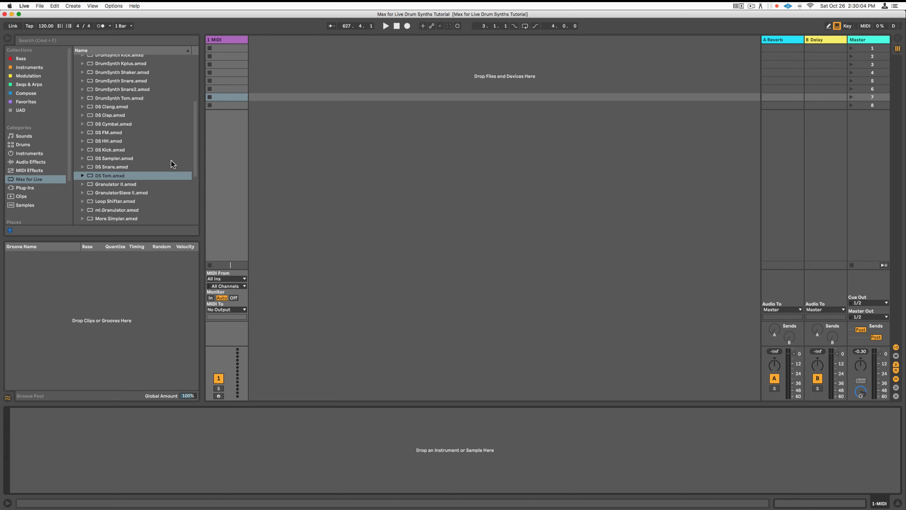
# Look through the DrumSynth and DS drum devices listed under Max for Live
pyautogui.scroll(2, 142, 152)
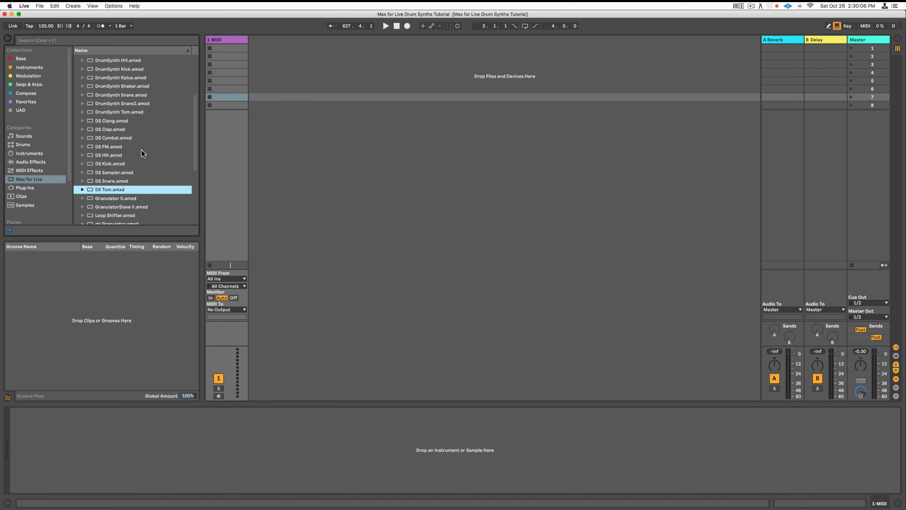
pyautogui.click(133, 147)
pyautogui.click(133, 154)
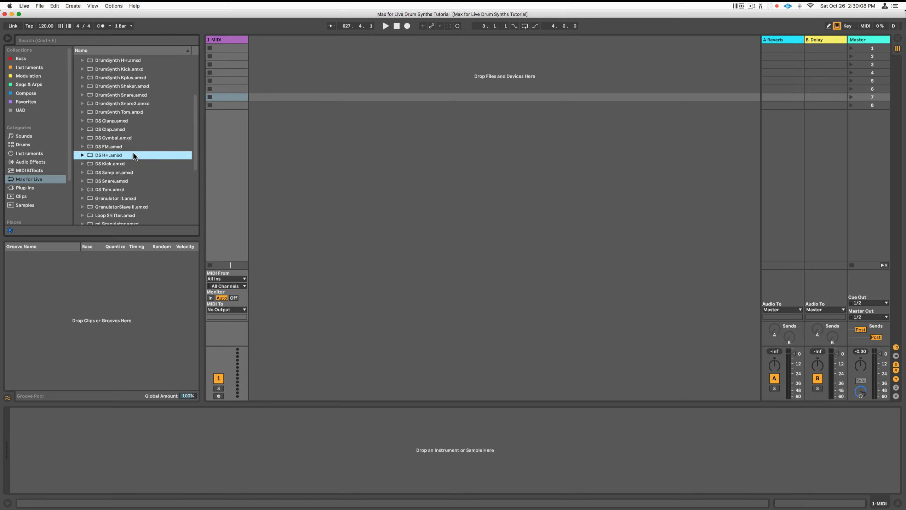
pyautogui.scroll(2, 132, 128)
pyautogui.click(134, 71)
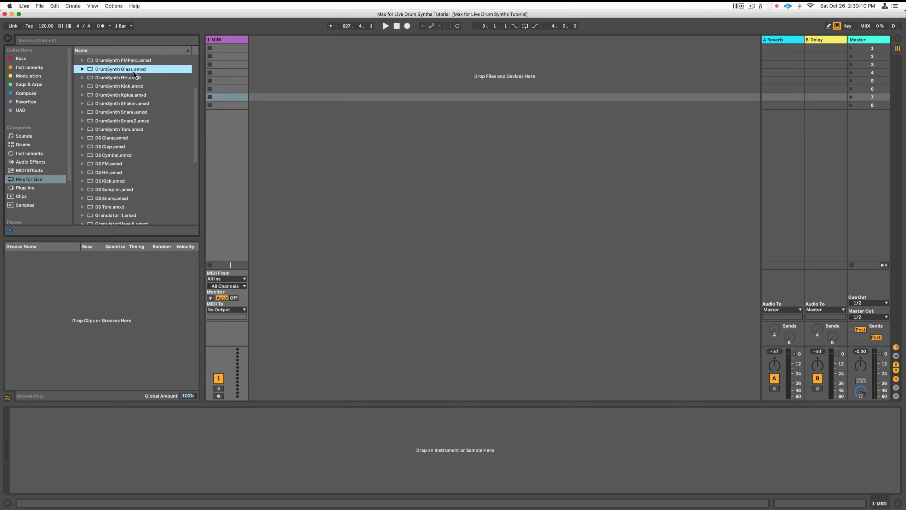
pyautogui.click(130, 111)
pyautogui.scroll(-3, 131, 195)
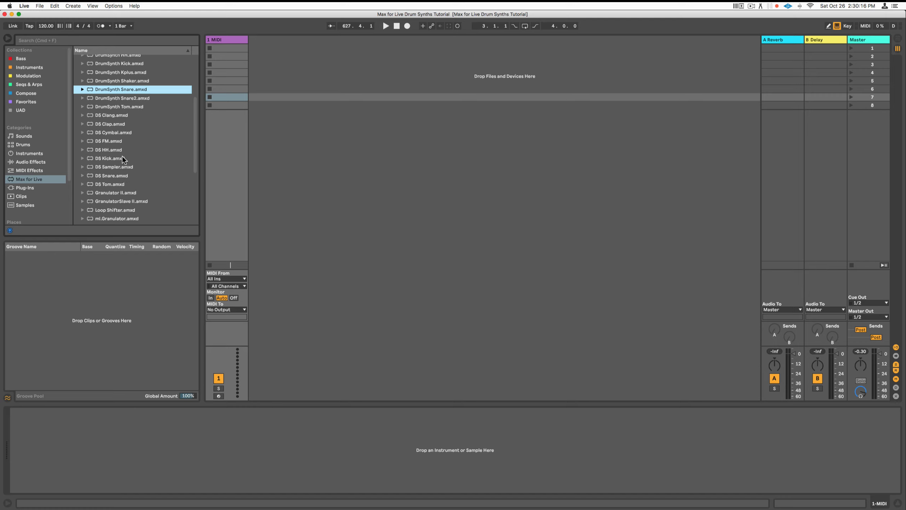
# Try DS HH directly on the MIDI track and undo the insertion
pyautogui.moveTo(114, 149); pyautogui.dragTo(236, 42)
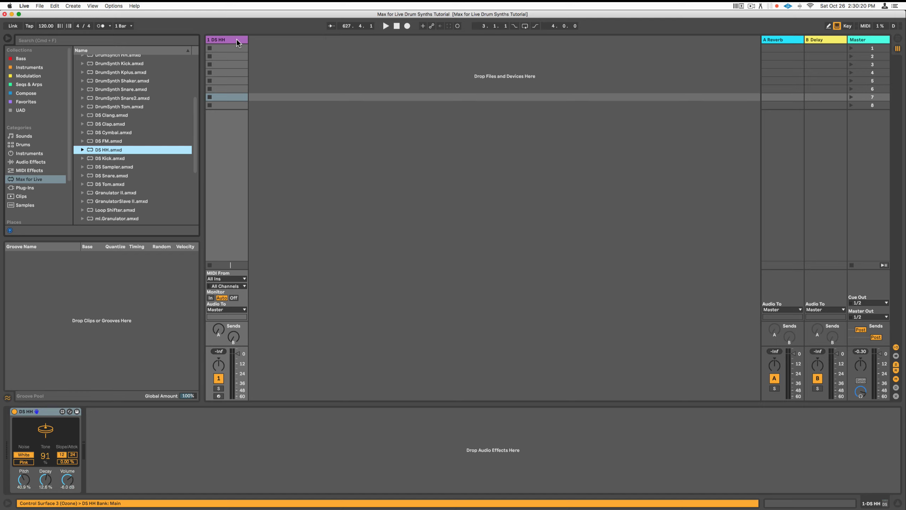
pyautogui.press('super+z')
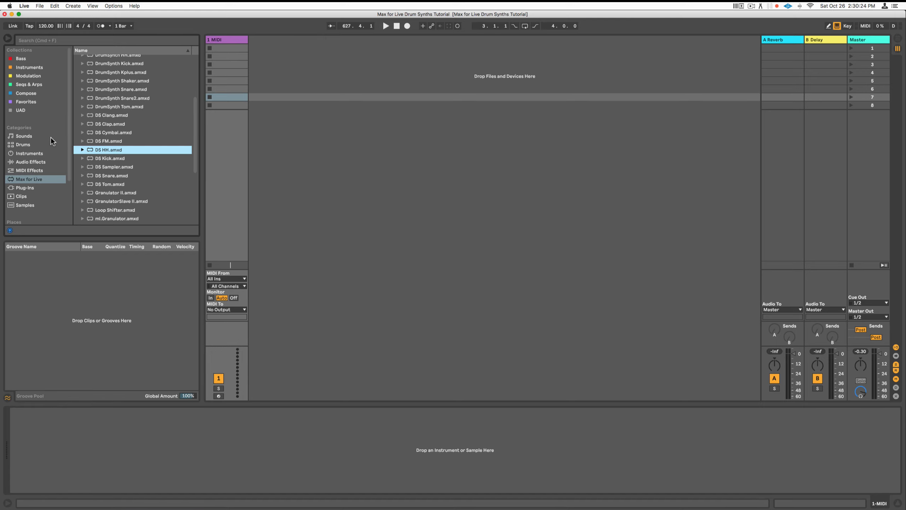
# Load an empty Drum Rack onto the MIDI track and place the DS Kick device on its C1 pad
pyautogui.click(35, 144)
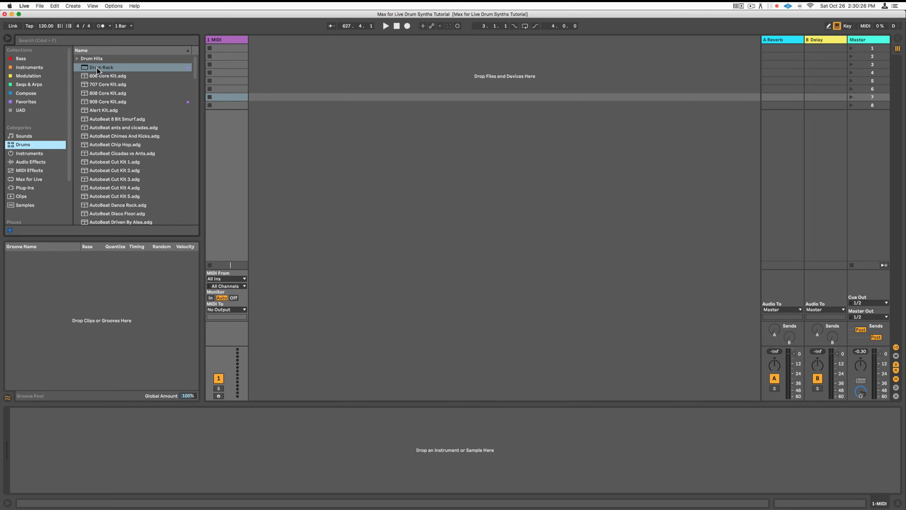
pyautogui.moveTo(96, 67); pyautogui.dragTo(229, 40)
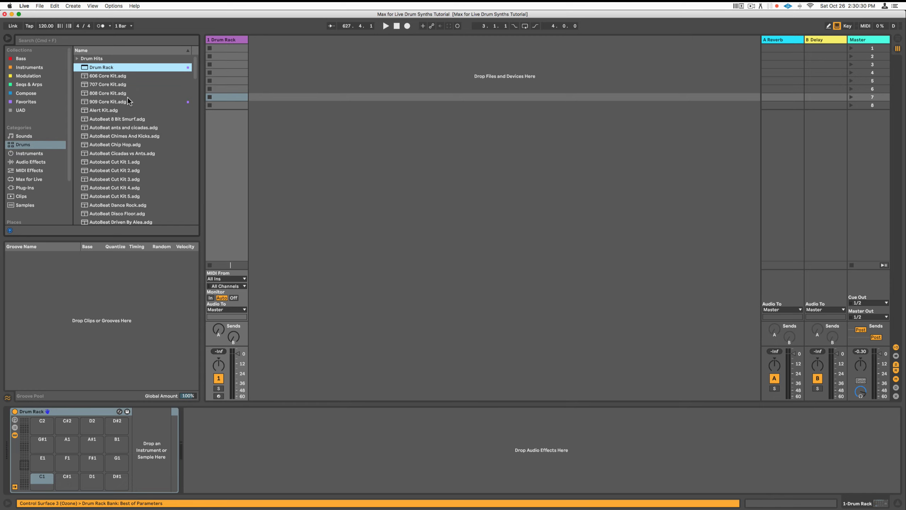
pyautogui.click(36, 178)
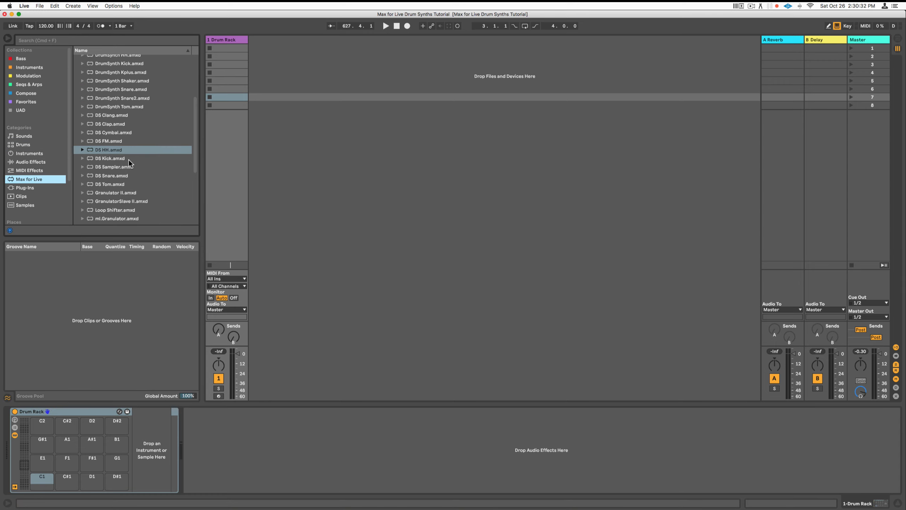
pyautogui.click(107, 159)
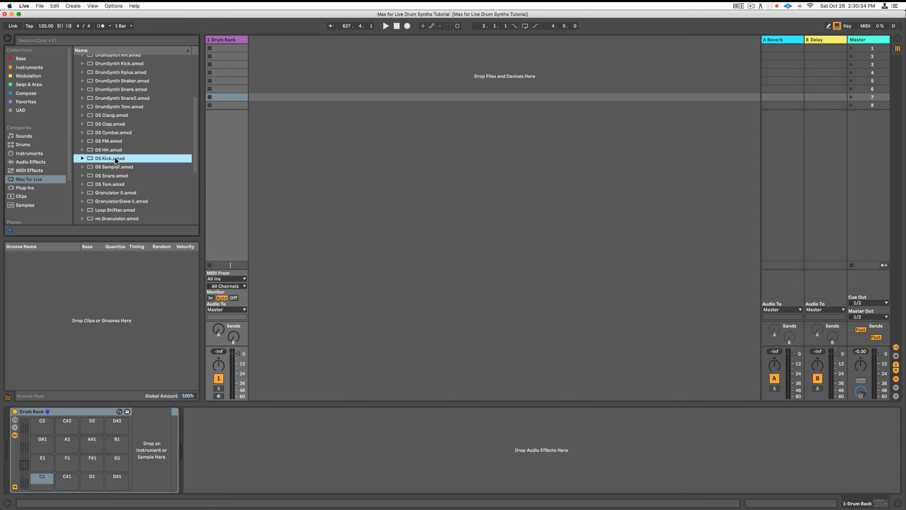
pyautogui.moveTo(115, 158); pyautogui.dragTo(44, 481)
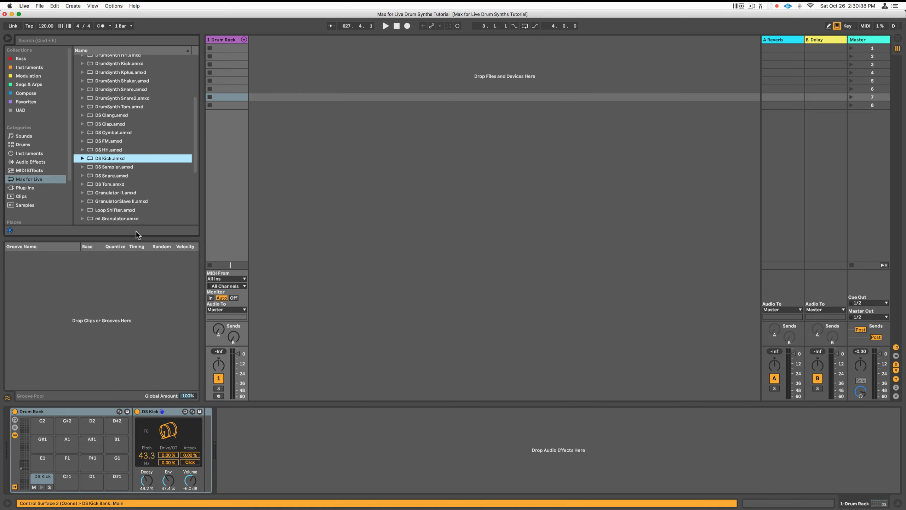
# Place DS Clap on the Drum Rack's C#1 pad and DS HH on its D1 pad
pyautogui.click(121, 124)
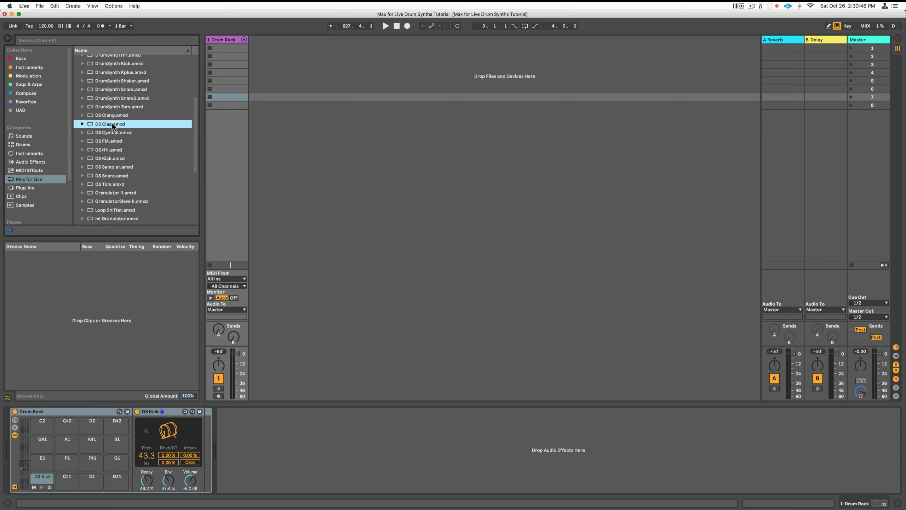
pyautogui.moveTo(112, 126); pyautogui.dragTo(67, 480)
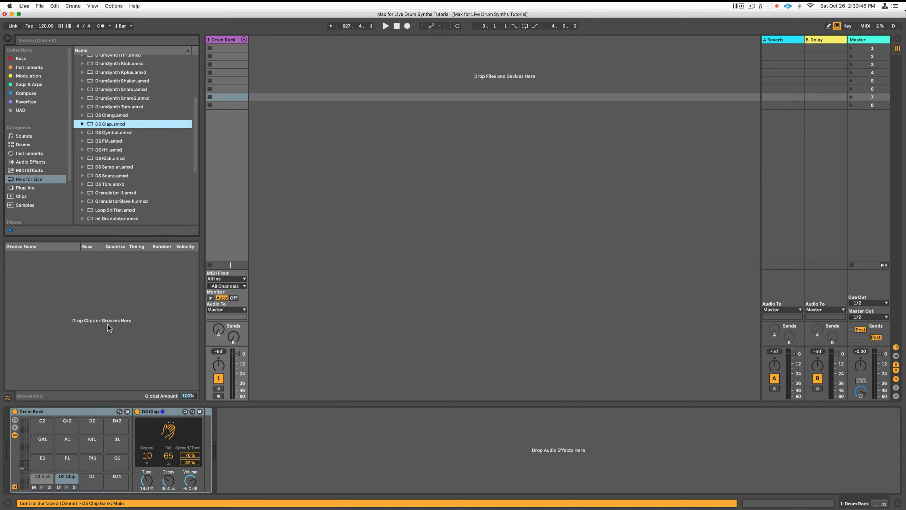
pyautogui.click(115, 150)
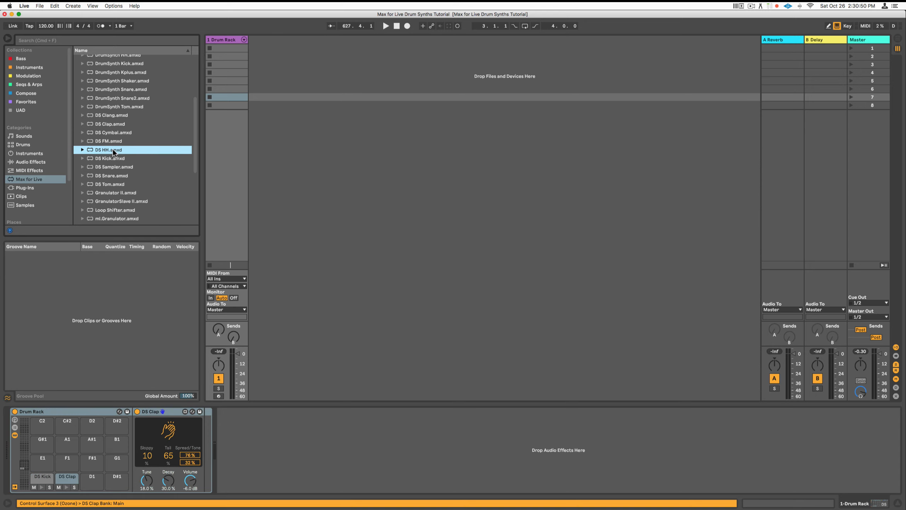
pyautogui.moveTo(112, 149); pyautogui.dragTo(92, 482)
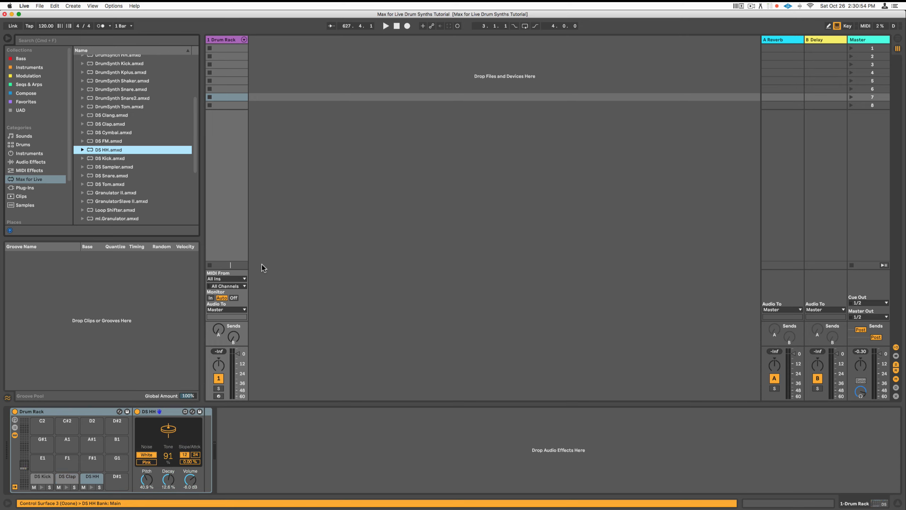
# Unfold the Drum Rack track's chains in the mixer and view the DS Kick, DS Clap and DS HH devices
pyautogui.click(243, 39)
pyautogui.click(243, 41)
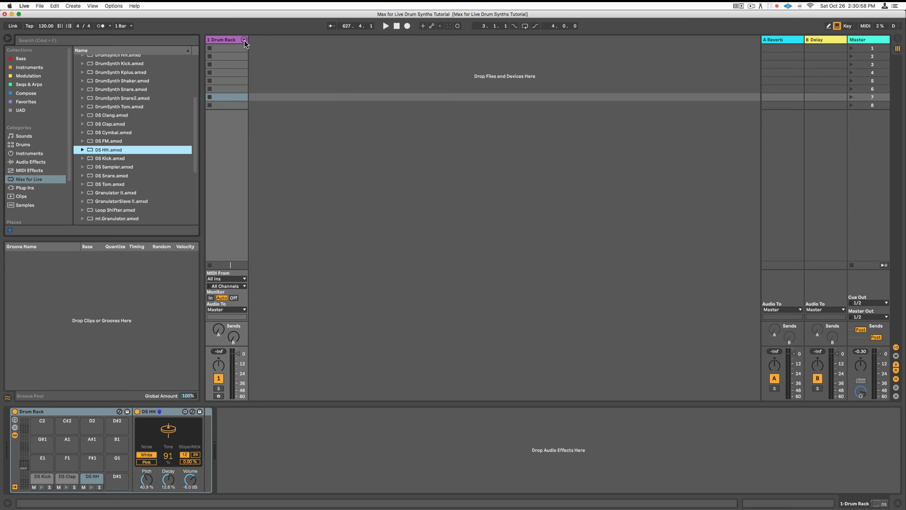
pyautogui.click(244, 42)
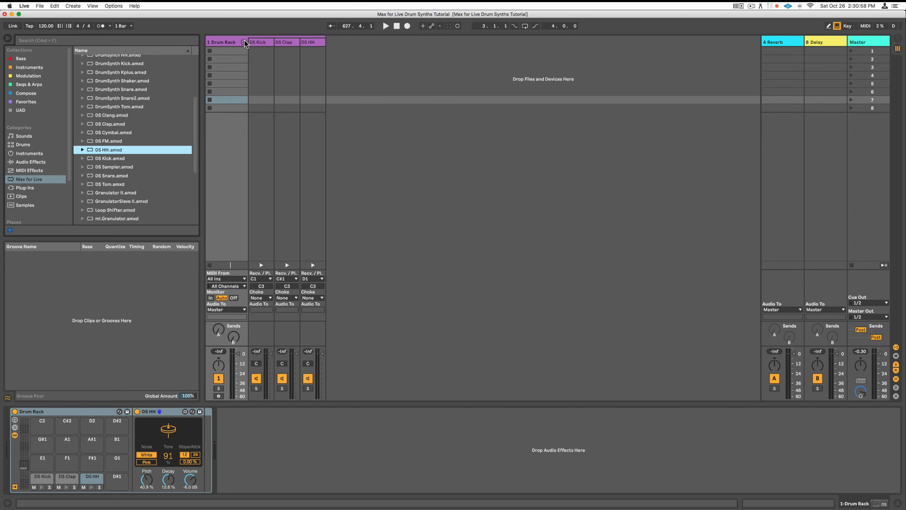
pyautogui.click(265, 40)
pyautogui.click(290, 42)
pyautogui.click(310, 42)
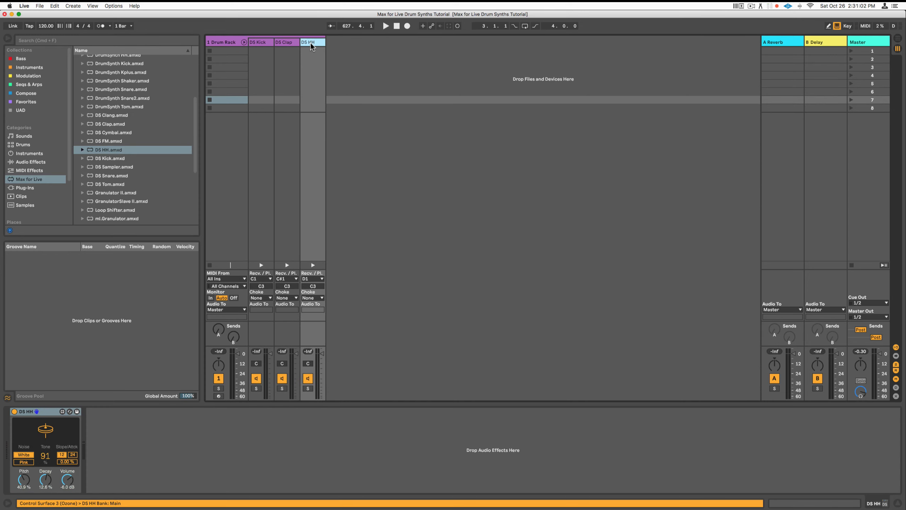
pyautogui.click(264, 42)
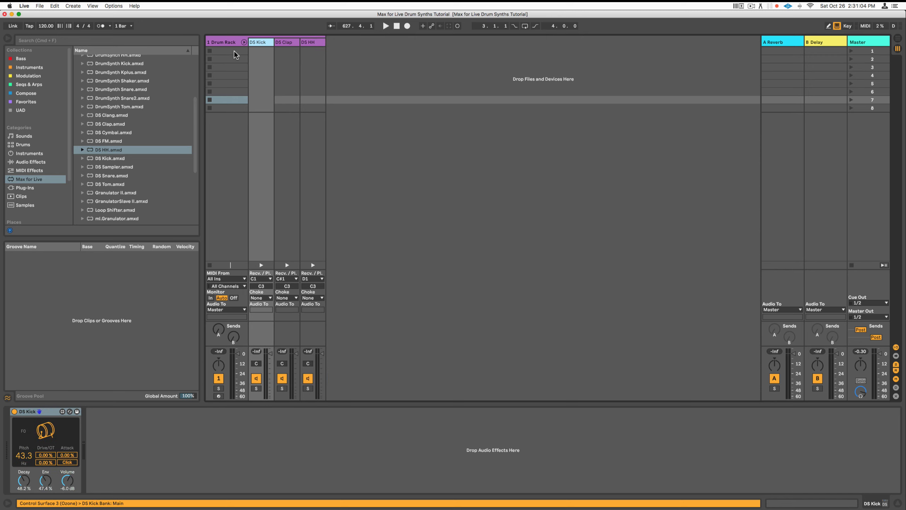
# Create and launch a one-bar MIDI clip in the Drum Rack track's first slot, with DS Kick notes on all four beats
pyautogui.doubleClick(231, 51)
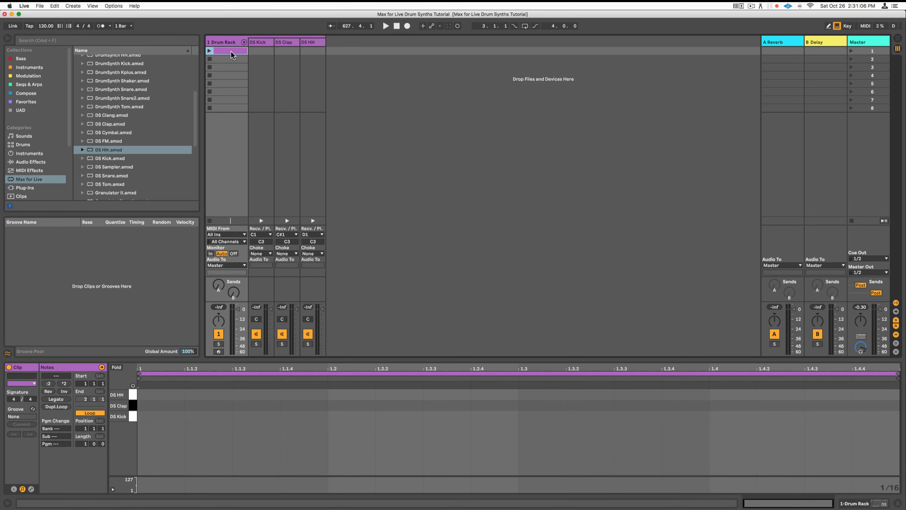
pyautogui.click(210, 50)
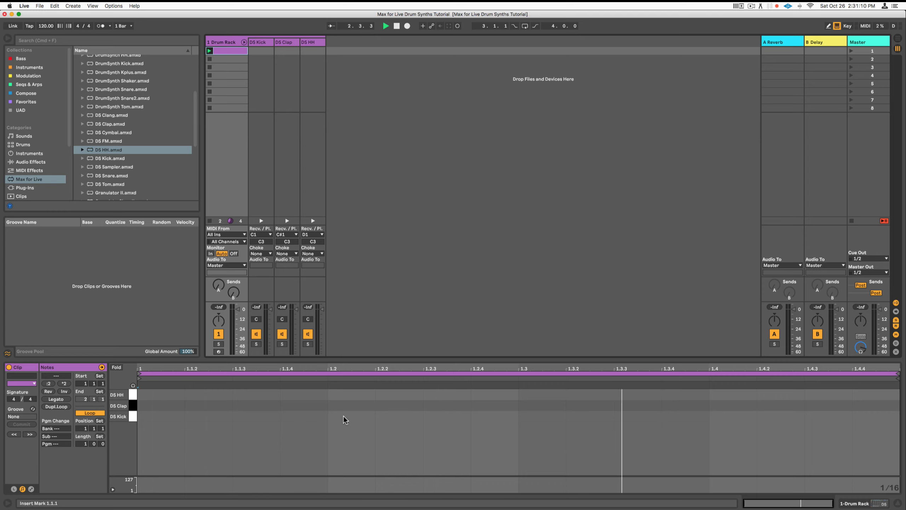
pyautogui.doubleClick(158, 415)
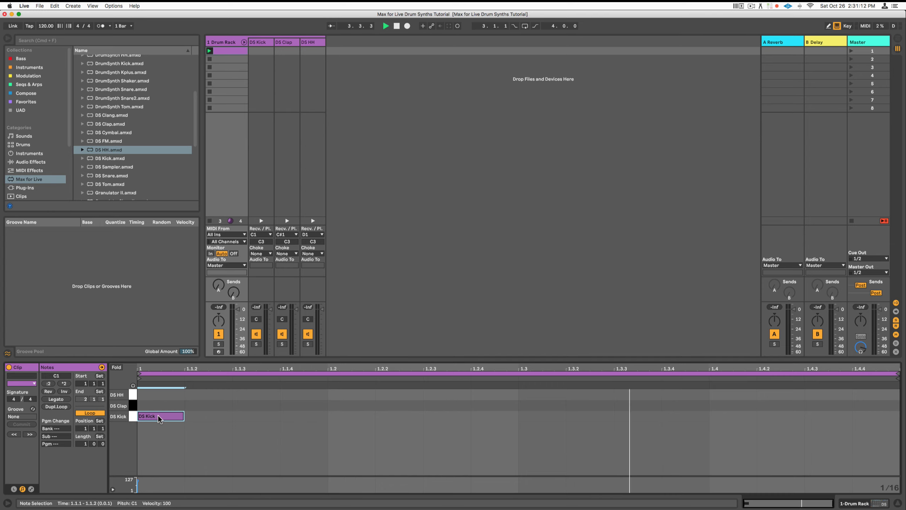
pyautogui.doubleClick(358, 415)
pyautogui.doubleClick(546, 414)
pyautogui.doubleClick(731, 415)
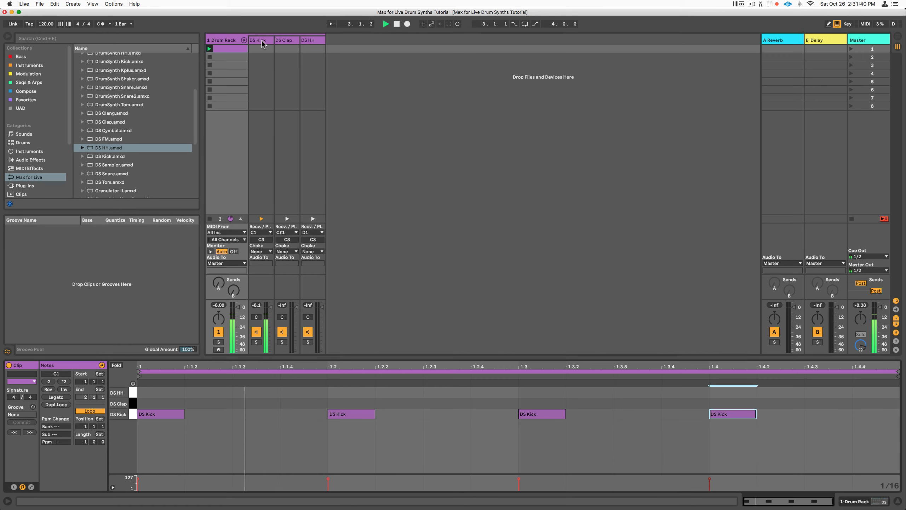
# Show the DS Kick chain's device and set its Pitch to 41.2 Hz
pyautogui.click(263, 45)
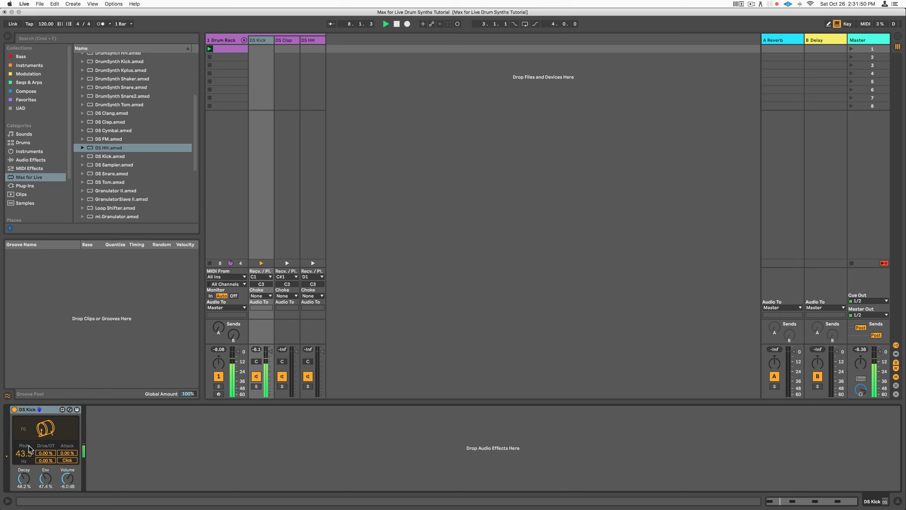
pyautogui.moveTo(30, 457); pyautogui.dragTo(29, 464)
pyautogui.moveTo(31, 458); pyautogui.dragTo(30, 458)
pyautogui.press('super+Tab')
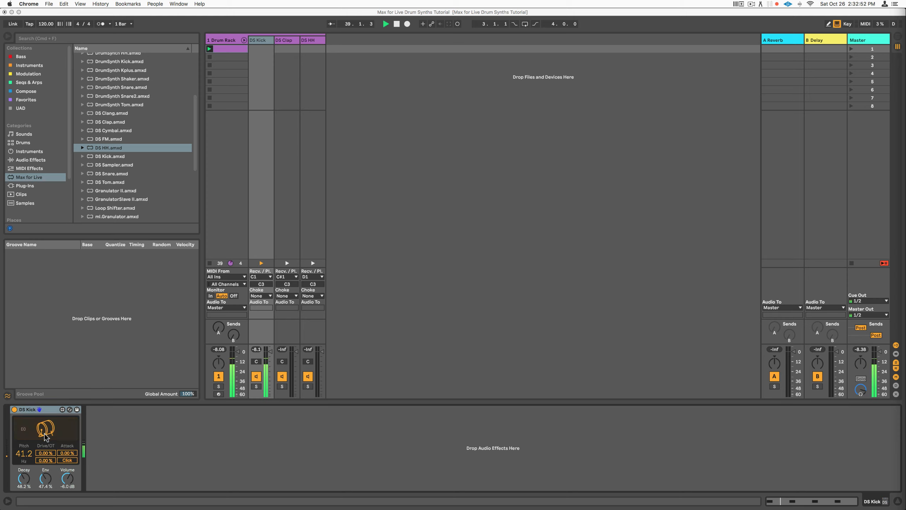
pyautogui.click(48, 457)
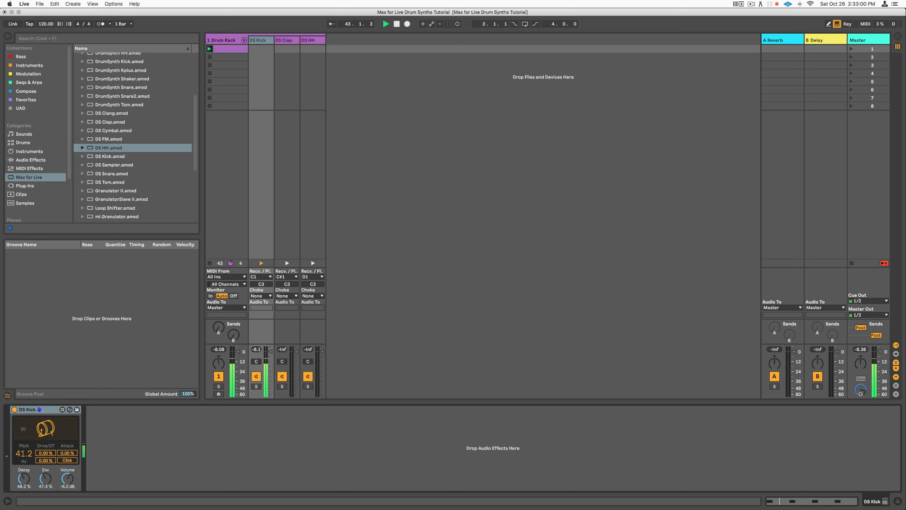
# Try out the DS Kick's Drive, leaving it at 0.00 %, and set its OT amount to 3.15 %
pyautogui.moveTo(45, 453); pyautogui.dragTo(46, 452)
pyautogui.moveTo(45, 452); pyautogui.dragTo(46, 453)
pyautogui.moveTo(46, 453); pyautogui.dragTo(46, 457)
pyautogui.moveTo(45, 460); pyautogui.dragTo(50, 451)
pyautogui.moveTo(46, 460); pyautogui.dragTo(46, 461)
pyautogui.moveTo(24, 454); pyautogui.dragTo(24, 460)
pyautogui.moveTo(46, 453); pyautogui.dragTo(45, 454)
# Set the DS Kick's Attack to 11.8 % and try out its Click option
pyautogui.moveTo(51, 455); pyautogui.dragTo(67, 455)
pyautogui.moveTo(67, 453); pyautogui.dragTo(67, 456)
pyautogui.moveTo(47, 453); pyautogui.dragTo(67, 455)
pyautogui.click(67, 461)
pyautogui.moveTo(67, 452); pyautogui.dragTo(67, 462)
# Set the DS Kick's Decay to 25.5 % and its Env to 45.1 %
pyautogui.moveTo(24, 477); pyautogui.dragTo(46, 483)
pyautogui.moveTo(45, 478); pyautogui.dragTo(45, 473)
pyautogui.moveTo(46, 477)
pyautogui.mouseDown()
pyautogui.moveTo(46, 466)
pyautogui.moveTo(45, 488)
pyautogui.moveTo(46, 471)
pyautogui.moveTo(46, 481)
pyautogui.mouseUp()
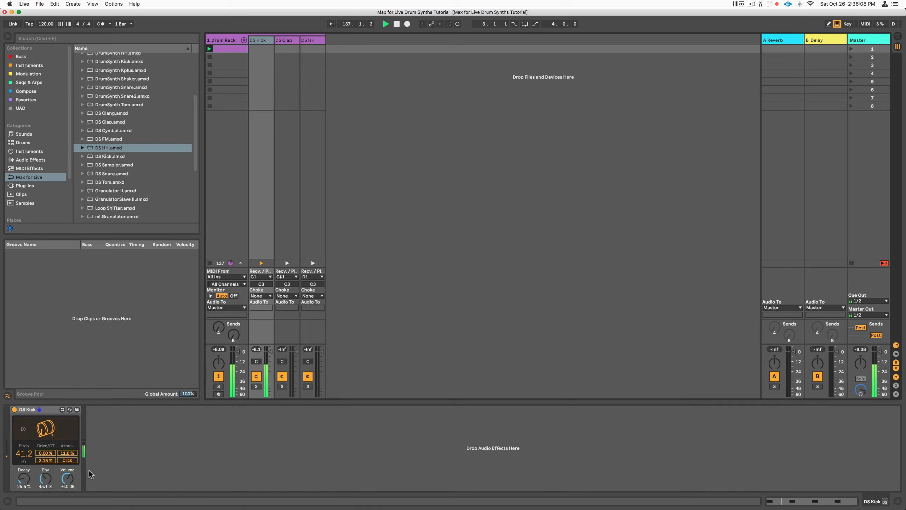
# Try the DS Kick's Volume at 1.3 dB and -1.3 dB, resetting the chain's peak level after each change
pyautogui.moveTo(70, 480); pyautogui.dragTo(70, 461)
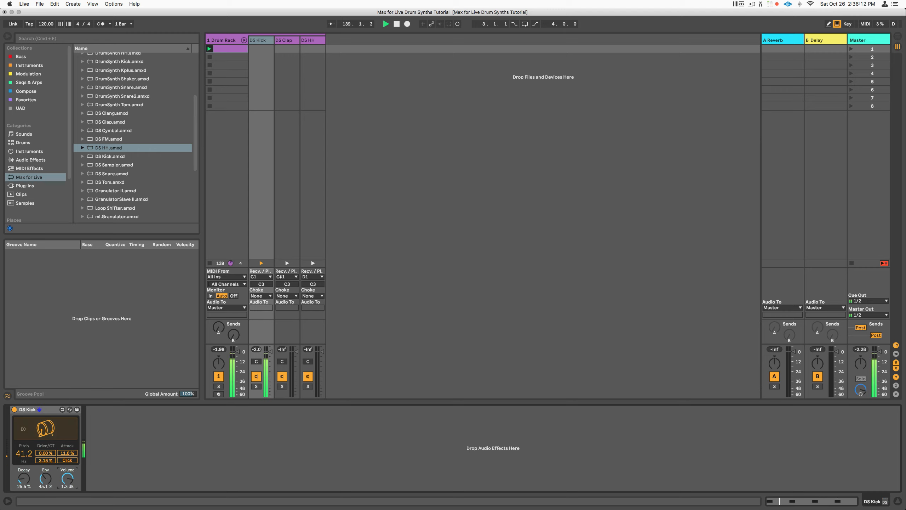
pyautogui.click(257, 350)
pyautogui.moveTo(67, 477); pyautogui.dragTo(68, 484)
pyautogui.click(257, 351)
pyautogui.click(256, 350)
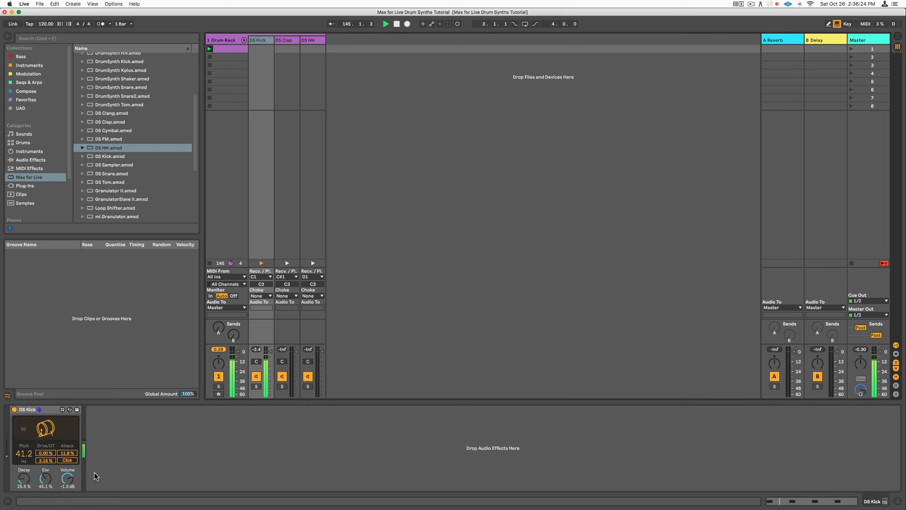
# Lower the DS Kick's Volume to -5.4 dB, resetting the chain's peak level after each adjustment
pyautogui.moveTo(71, 479); pyautogui.dragTo(71, 488)
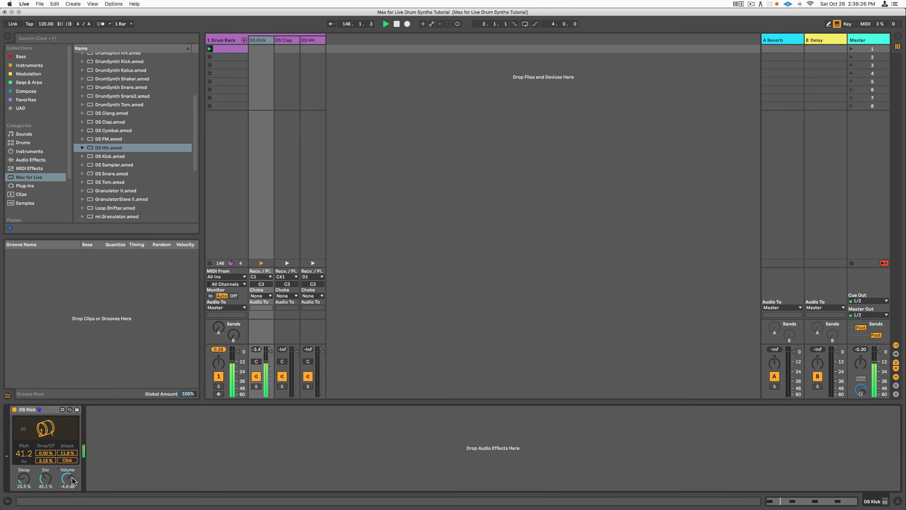
pyautogui.click(257, 349)
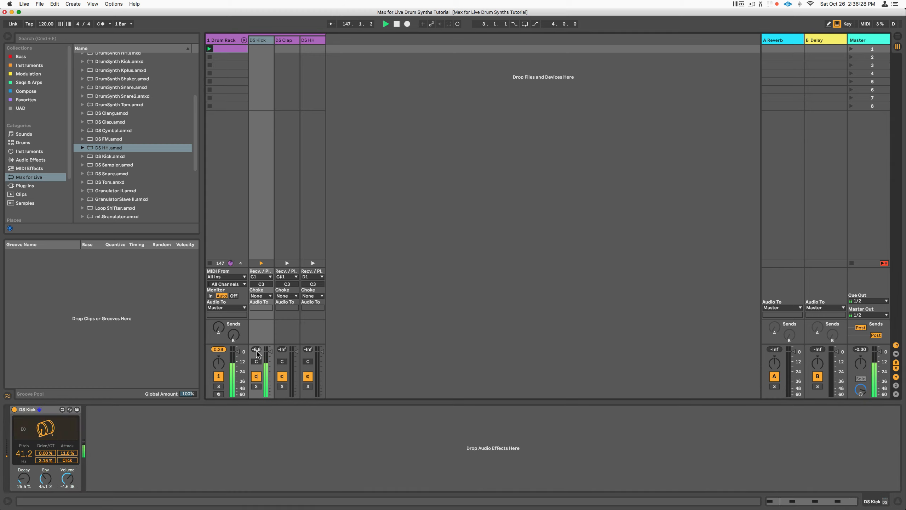
pyautogui.moveTo(71, 479); pyautogui.dragTo(71, 482)
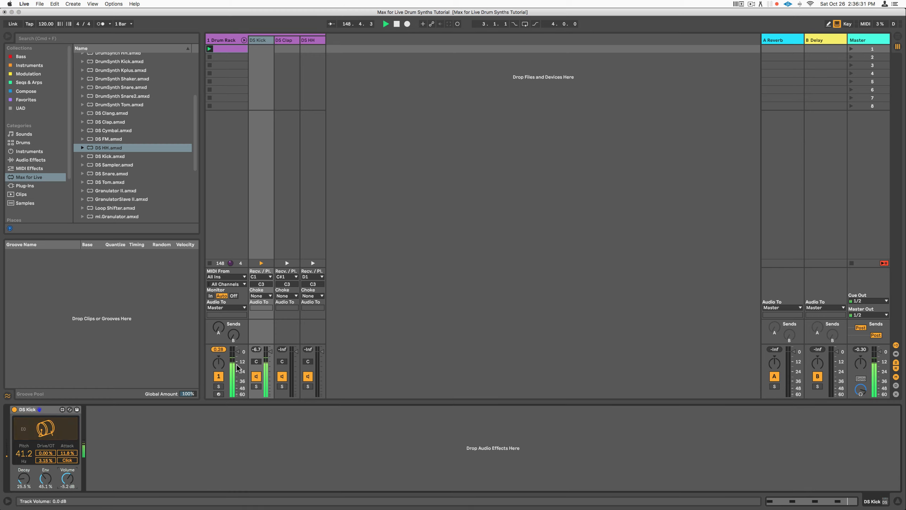
pyautogui.click(257, 350)
pyautogui.click(70, 479)
pyautogui.moveTo(71, 482); pyautogui.dragTo(65, 482)
pyautogui.click(260, 351)
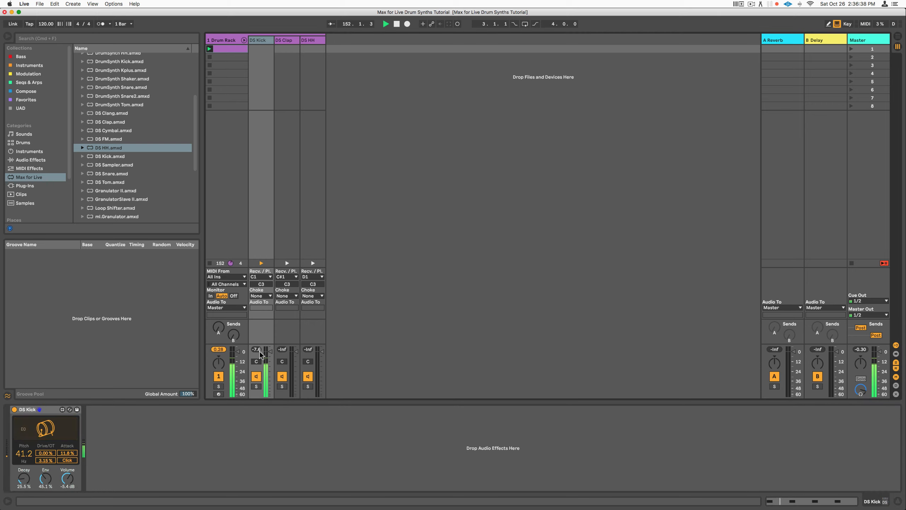
# Reset the peak level indicators of the Drum Rack track, the Master and the DS Kick chain
pyautogui.click(220, 349)
pyautogui.click(861, 349)
pyautogui.click(66, 478)
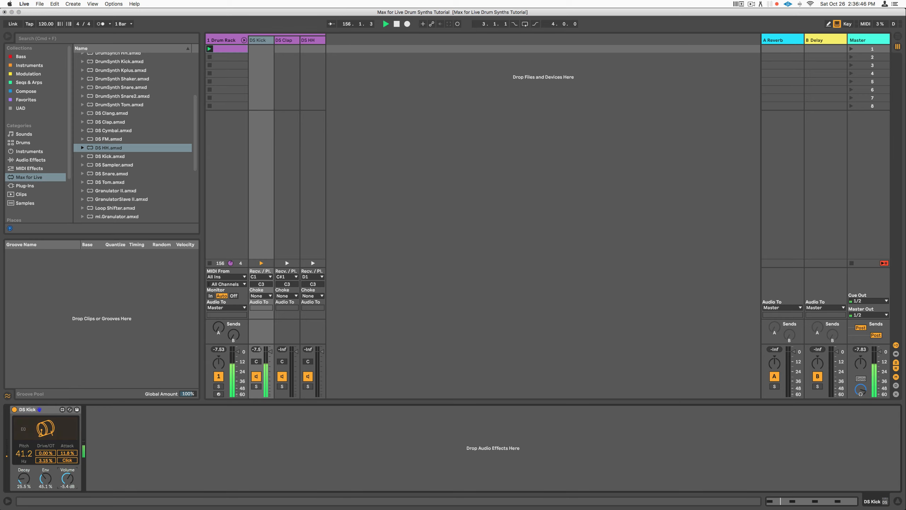
pyautogui.click(255, 350)
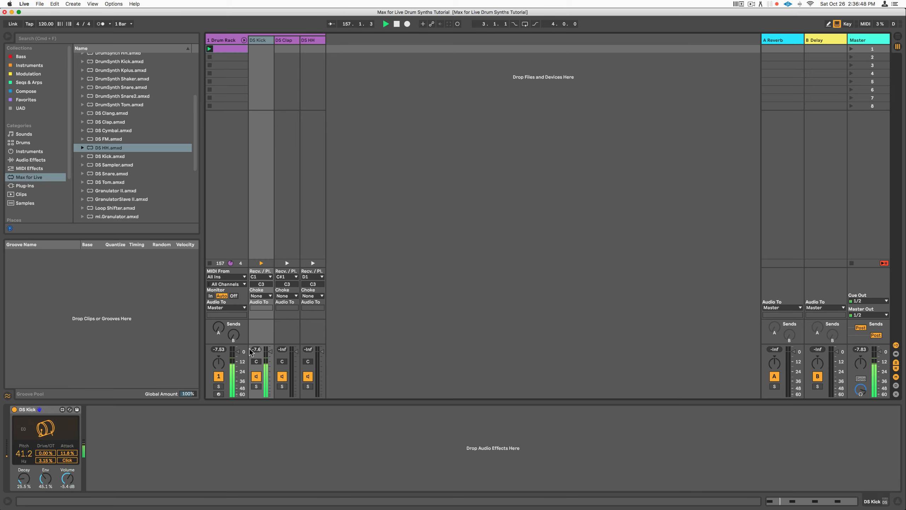
# Lower the DS Kick's Volume to -6.9 dB and reset the chain's peak level
pyautogui.click(65, 479)
pyautogui.moveTo(67, 478); pyautogui.dragTo(66, 481)
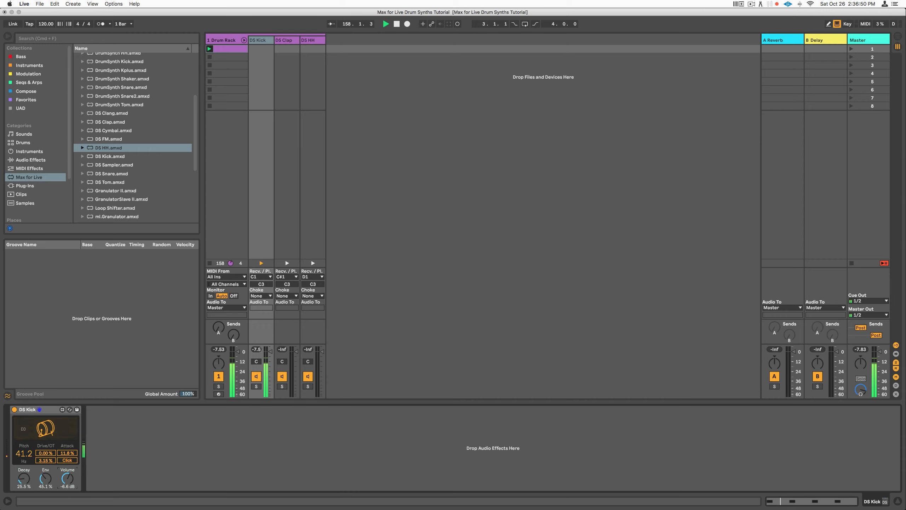
pyautogui.click(260, 349)
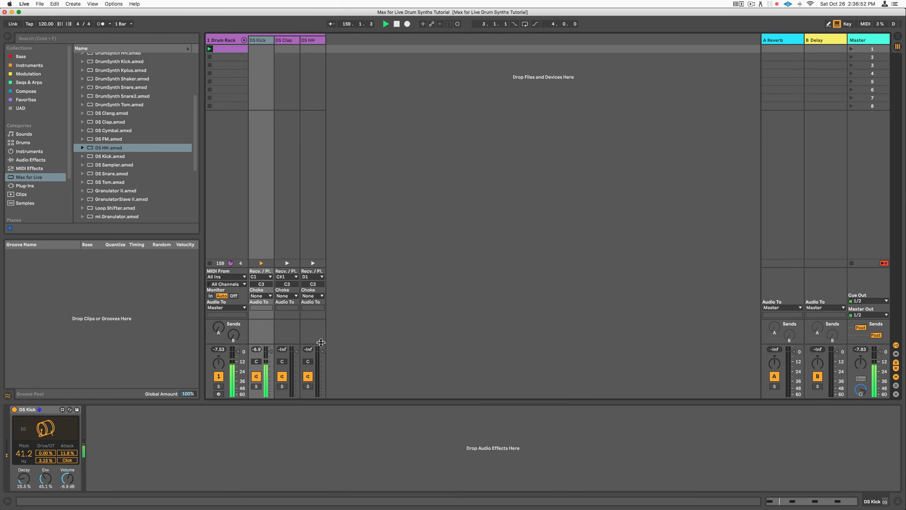
pyautogui.click(68, 479)
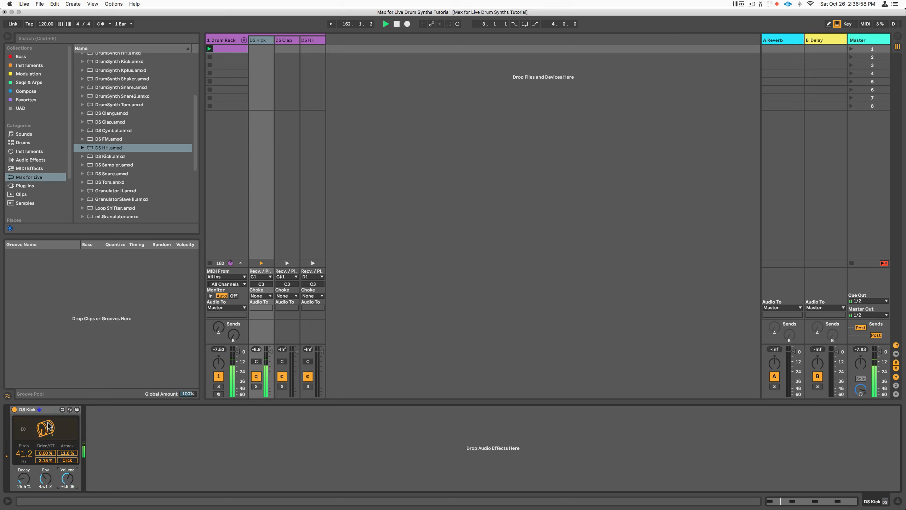
pyautogui.click(52, 410)
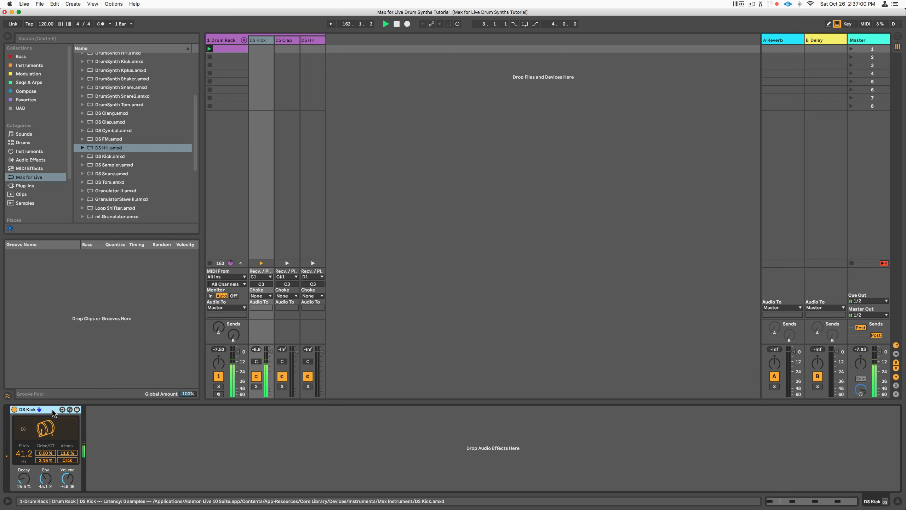
# Add DS Clap notes on beats 1.2 and 1.4 of the Drum Rack clip
pyautogui.click(285, 39)
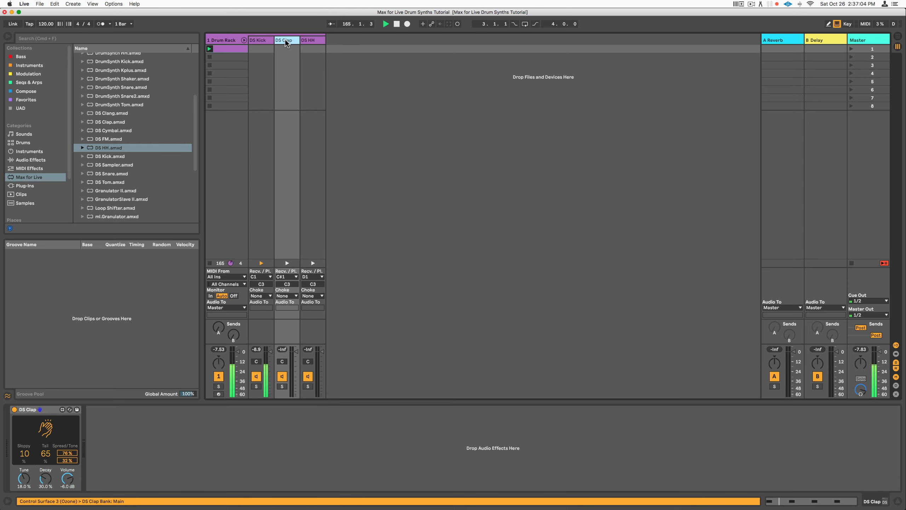
pyautogui.doubleClick(232, 49)
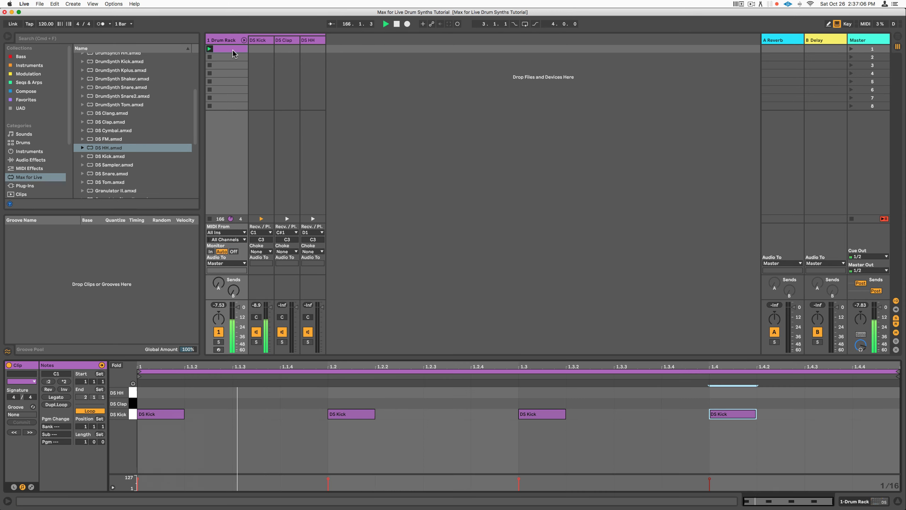
pyautogui.doubleClick(351, 403)
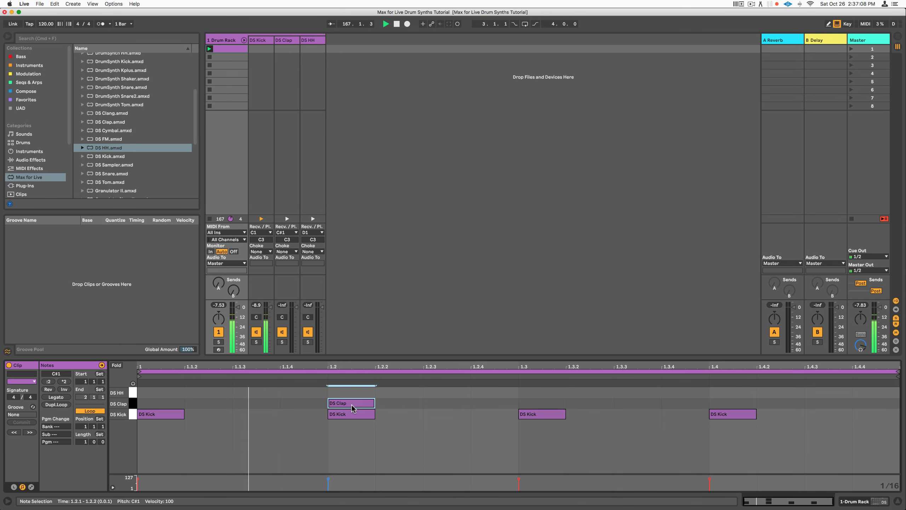
pyautogui.doubleClick(733, 402)
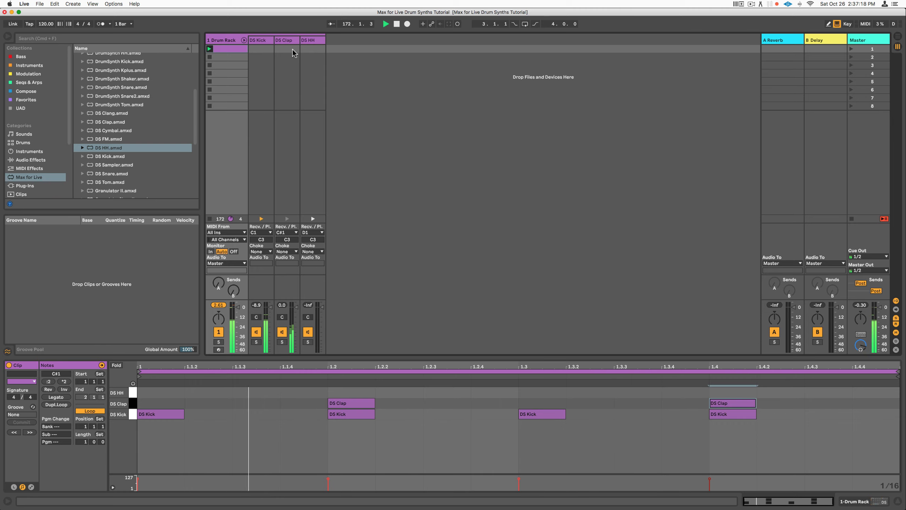
# Stop playback, lower the DS Clap's Volume to -12 dB and restart playback
pyautogui.press('space')
pyautogui.click(290, 41)
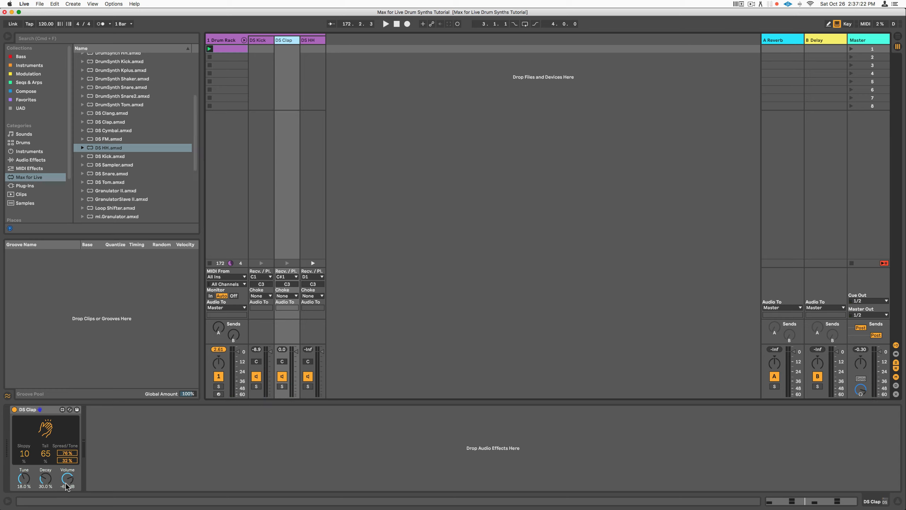
pyautogui.moveTo(67, 479); pyautogui.dragTo(66, 480)
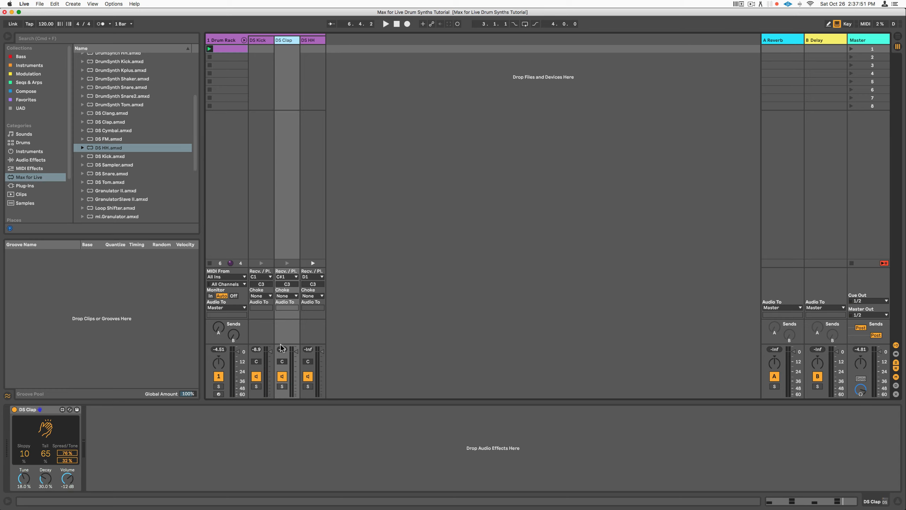
pyautogui.press('space')
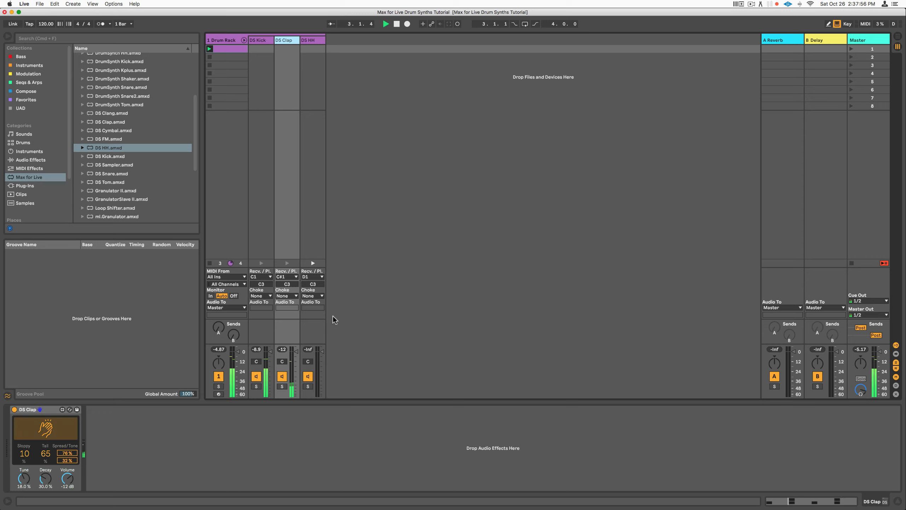
# Set the DS Clap's Sloppy to 6 % and its Tail to 44 %
pyautogui.click(27, 457)
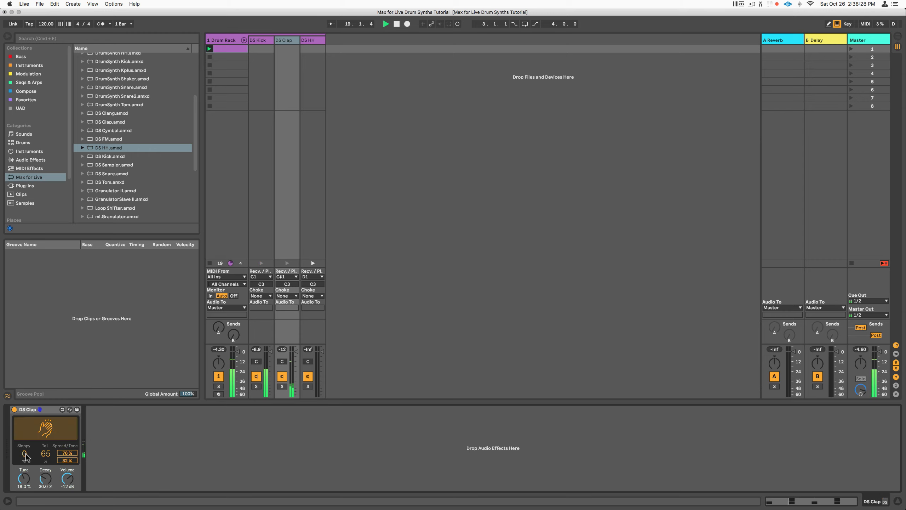
pyautogui.moveTo(27, 457); pyautogui.dragTo(27, 452)
pyautogui.moveTo(42, 450); pyautogui.dragTo(43, 429)
pyautogui.moveTo(42, 450)
pyautogui.mouseDown()
pyautogui.moveTo(43, 440)
pyautogui.moveTo(46, 457)
pyautogui.mouseUp()
# Set the DS Clap's Spread to 79 % and its Tone to 28 %
pyautogui.moveTo(67, 453); pyautogui.dragTo(67, 457)
pyautogui.moveTo(67, 452); pyautogui.dragTo(67, 451)
pyautogui.moveTo(67, 453); pyautogui.dragTo(67, 454)
pyautogui.moveTo(67, 461); pyautogui.dragTo(66, 458)
pyautogui.moveTo(67, 460)
pyautogui.mouseDown()
pyautogui.moveTo(67, 420)
pyautogui.moveTo(67, 480)
pyautogui.moveTo(70, 461)
pyautogui.mouseUp()
# Set the DS Clap's Tune to 22.2 %
pyautogui.moveTo(26, 480)
pyautogui.mouseDown()
pyautogui.moveTo(26, 490)
pyautogui.moveTo(25, 480)
pyautogui.mouseUp()
pyautogui.moveTo(24, 478); pyautogui.dragTo(24, 478)
pyautogui.moveTo(22, 478); pyautogui.dragTo(23, 481)
# Shift both DS Clap notes in the Drum Rack clip together slightly ahead of beats 1.2 and 1.4
pyautogui.doubleClick(237, 48)
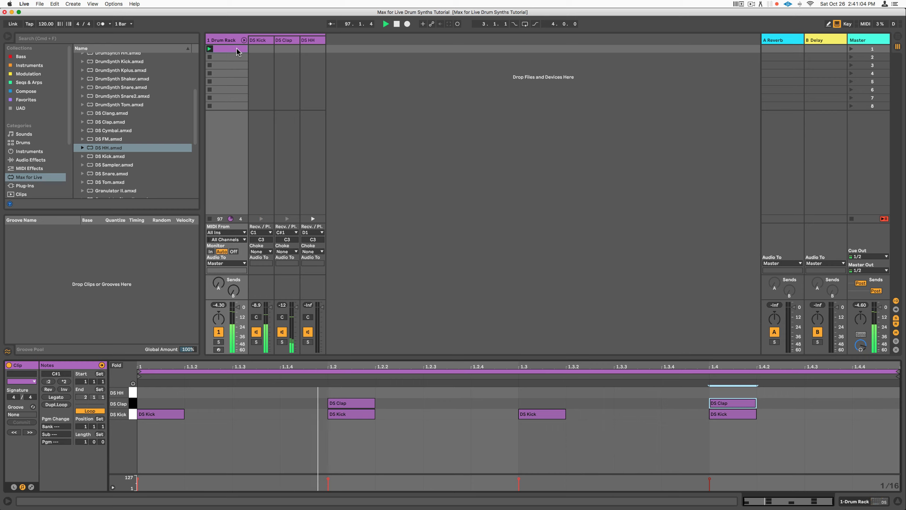
pyautogui.click(354, 402)
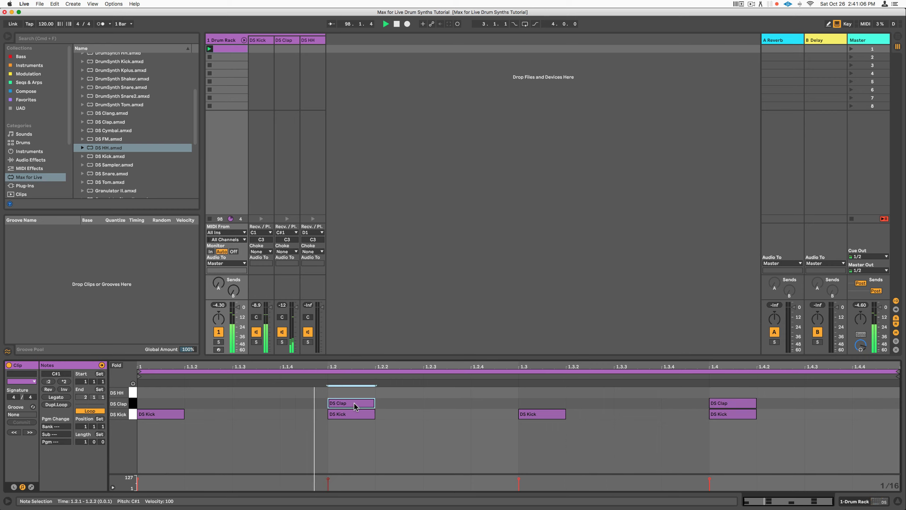
pyautogui.keyDown('shift'); pyautogui.click(727, 405); pyautogui.keyUp('shift')
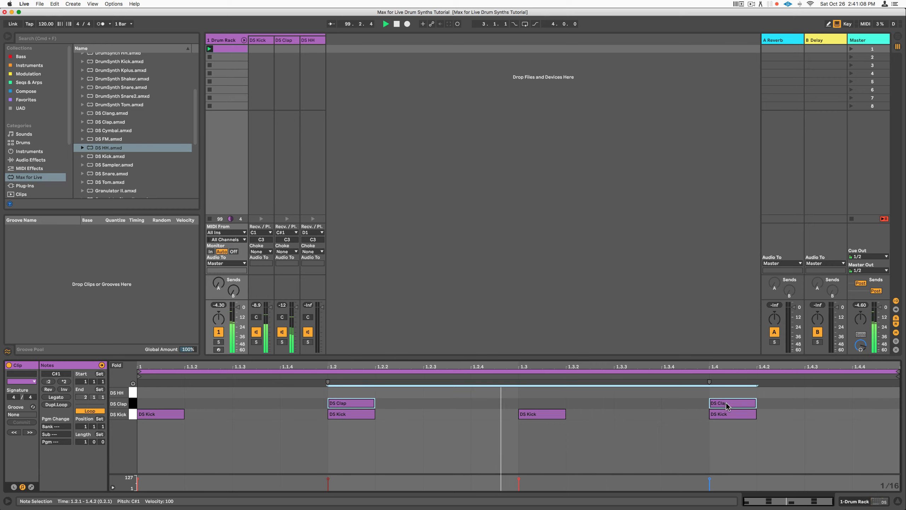
pyautogui.click(180, 415)
pyautogui.click(355, 415)
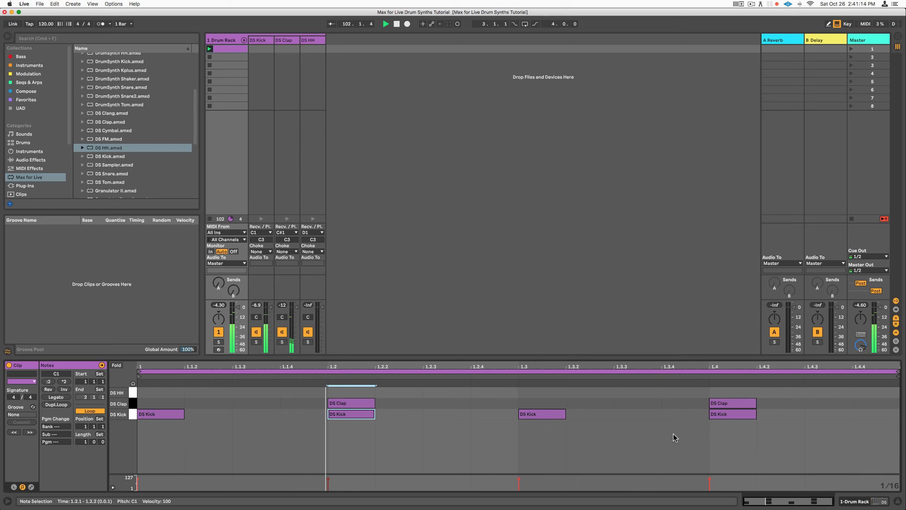
pyautogui.click(726, 416)
pyautogui.click(533, 417)
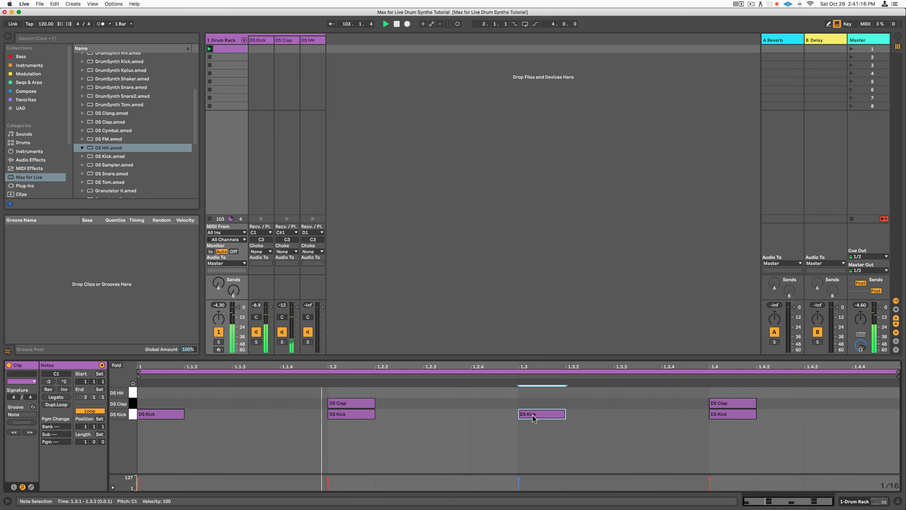
pyautogui.click(742, 406)
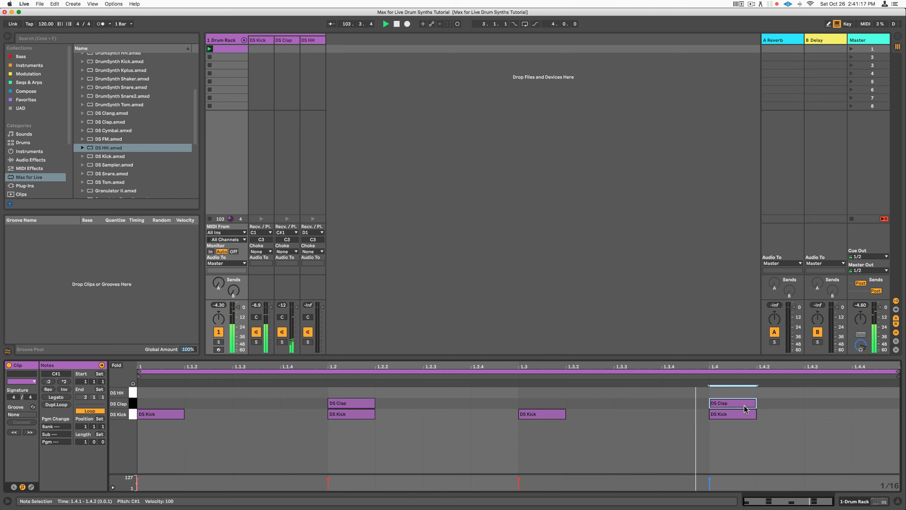
pyautogui.keyDown('shift'); pyautogui.click(362, 405); pyautogui.keyUp('shift')
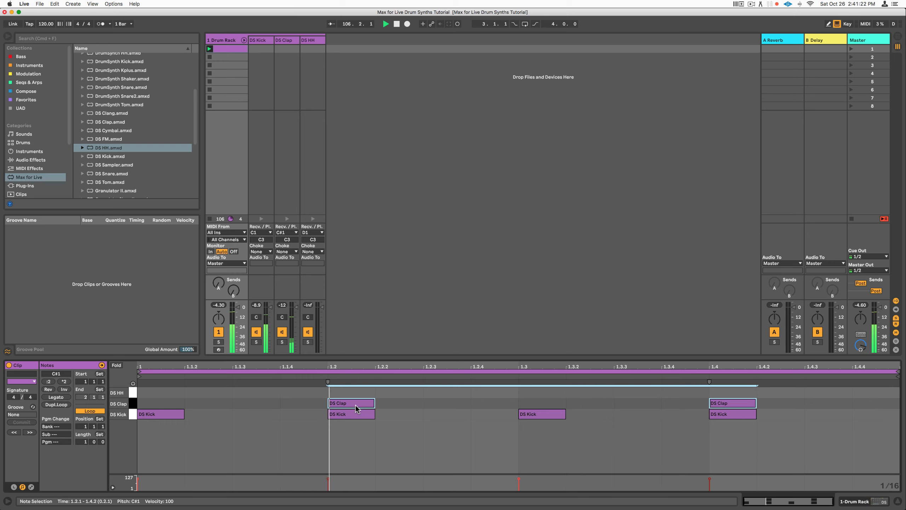
pyautogui.moveTo(356, 406)
pyautogui.mouseDown()
pyautogui.moveTo(311, 404)
pyautogui.moveTo(344, 408)
pyautogui.mouseUp()
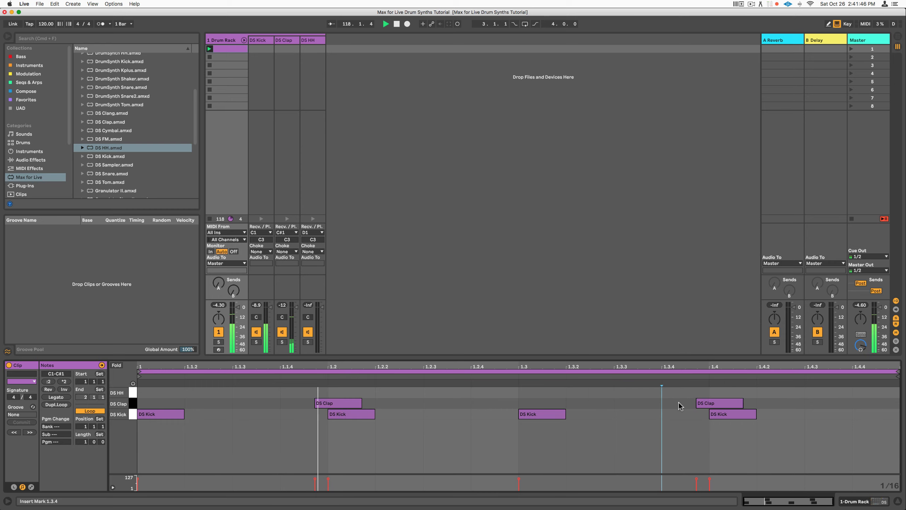
# Nudge each DS Clap note individually a little closer to its beat, keeping both slightly early
pyautogui.moveTo(724, 402); pyautogui.dragTo(731, 403)
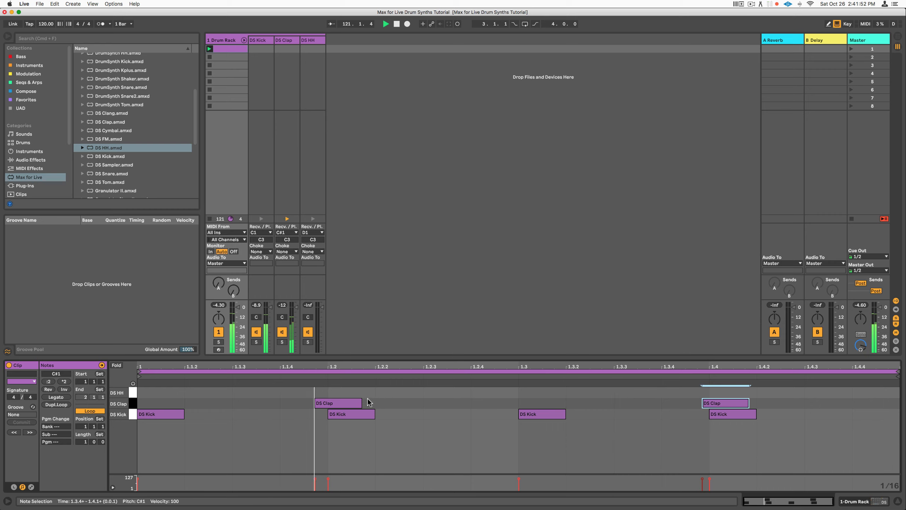
pyautogui.moveTo(345, 403); pyautogui.dragTo(350, 403)
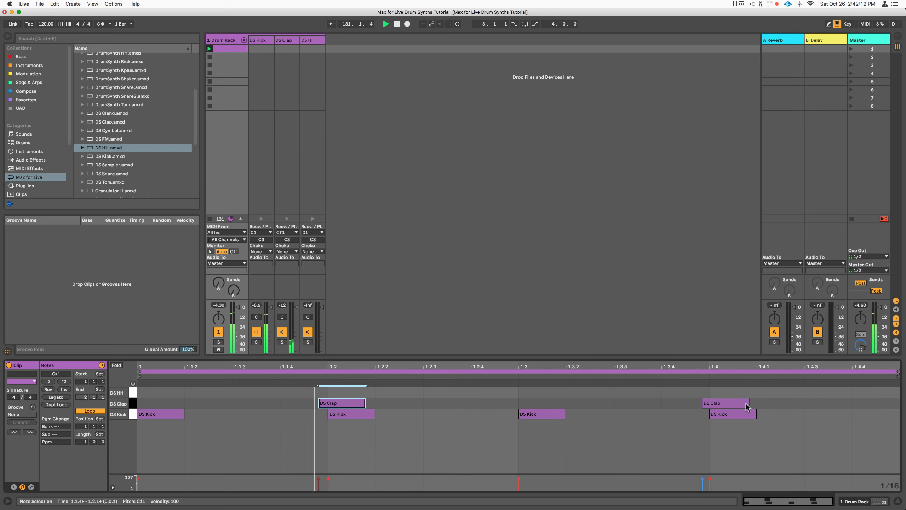
pyautogui.click(757, 401)
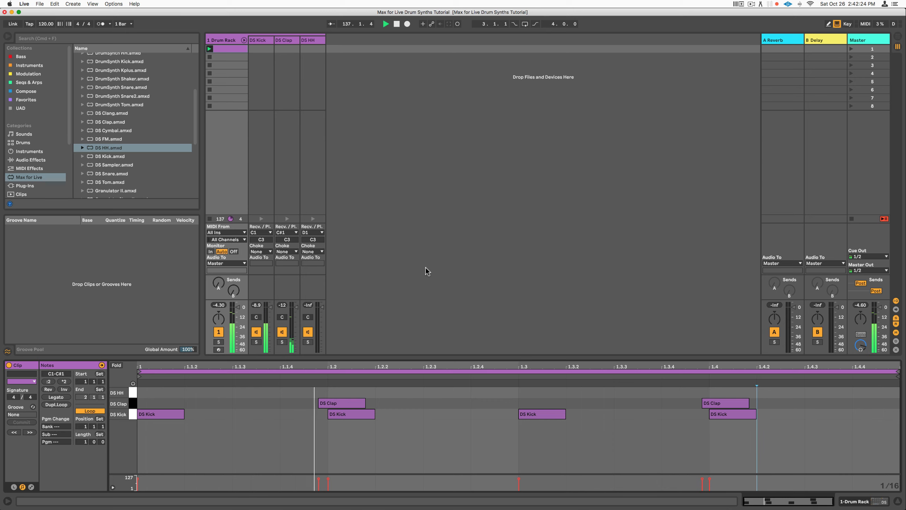
# With the clip playing, set the DS Clap's Sloppy to 17 %, Tail to 45 %, Tune to 20.1 % and Decay to 52.8 %
pyautogui.click(289, 41)
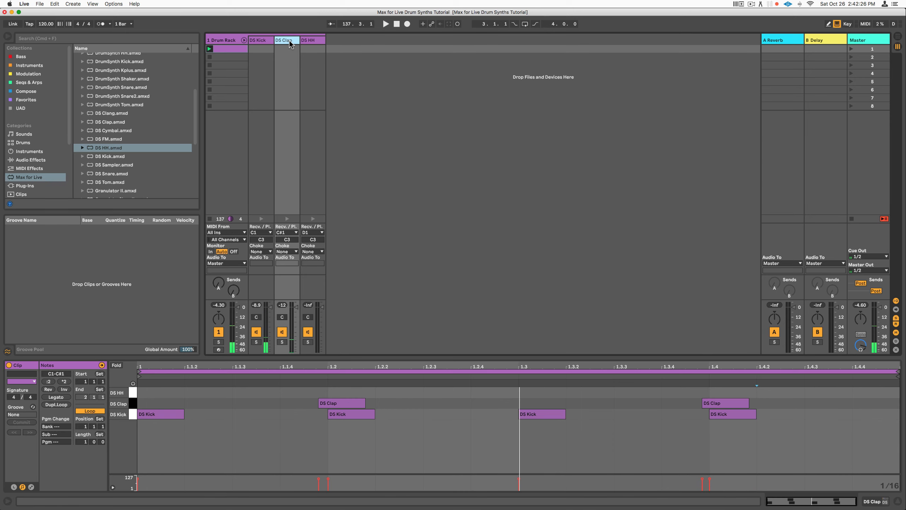
pyautogui.doubleClick(289, 42)
pyautogui.press('space')
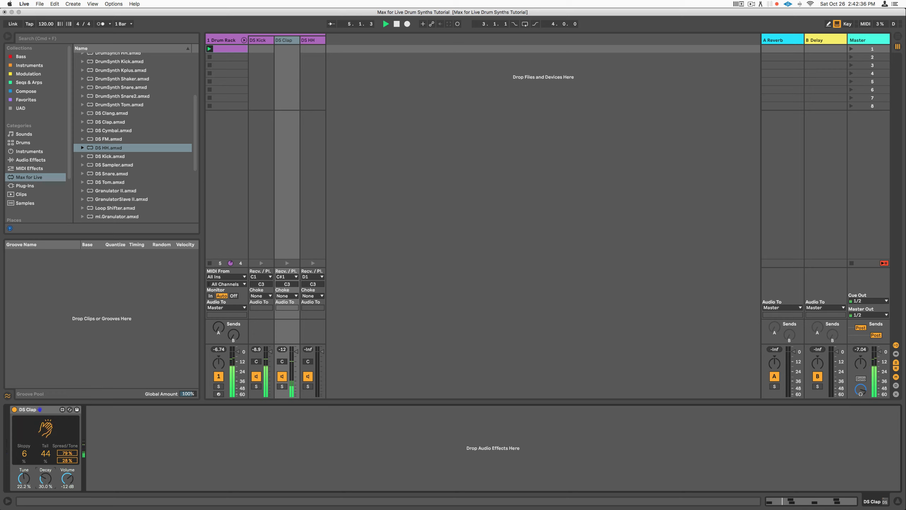
pyautogui.moveTo(45, 478); pyautogui.dragTo(41, 447)
pyautogui.moveTo(49, 488); pyautogui.dragTo(49, 497)
pyautogui.moveTo(45, 454); pyautogui.dragTo(45, 460)
pyautogui.moveTo(27, 454); pyautogui.dragTo(23, 480)
pyautogui.moveTo(45, 477); pyautogui.dragTo(42, 456)
pyautogui.click(281, 350)
pyautogui.moveTo(284, 359); pyautogui.dragTo(285, 247)
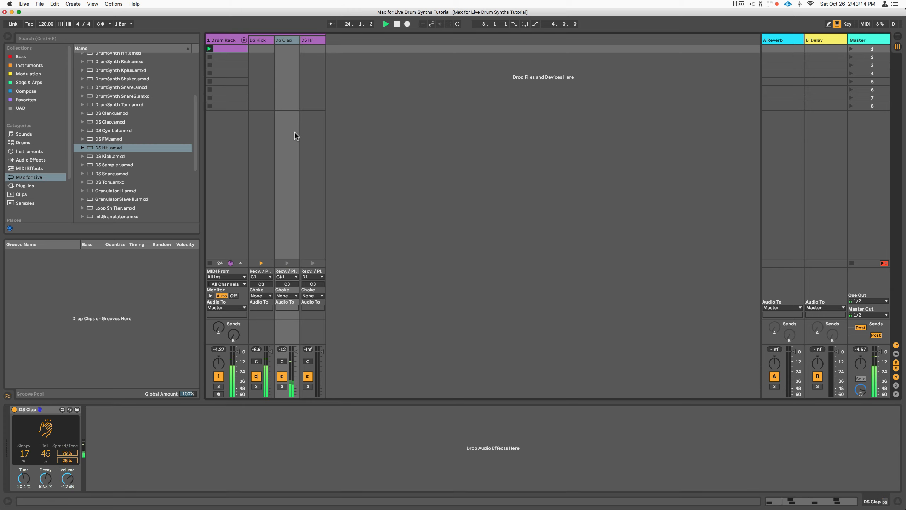
# Launch the Drum Rack clip and add DS HH notes at 1.1.3, 1.2.4 and 1.3.3
pyautogui.click(312, 40)
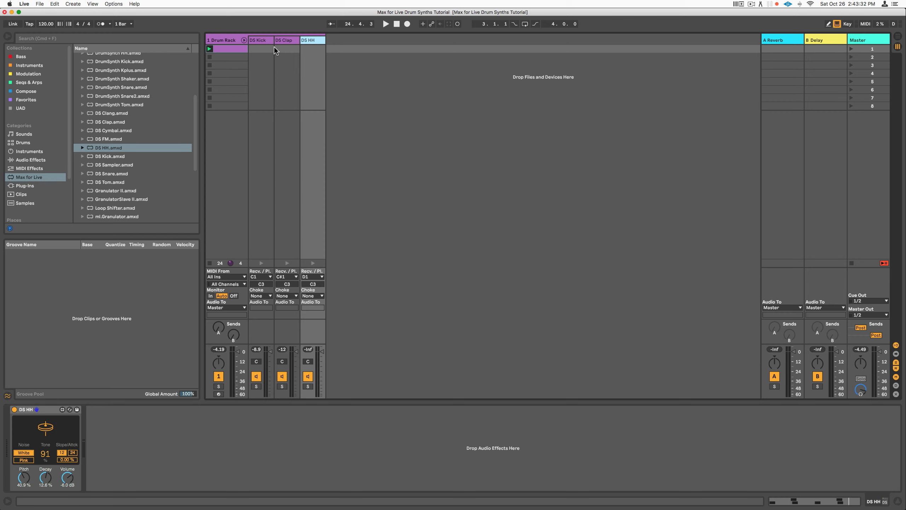
pyautogui.click(210, 49)
pyautogui.doubleClick(238, 51)
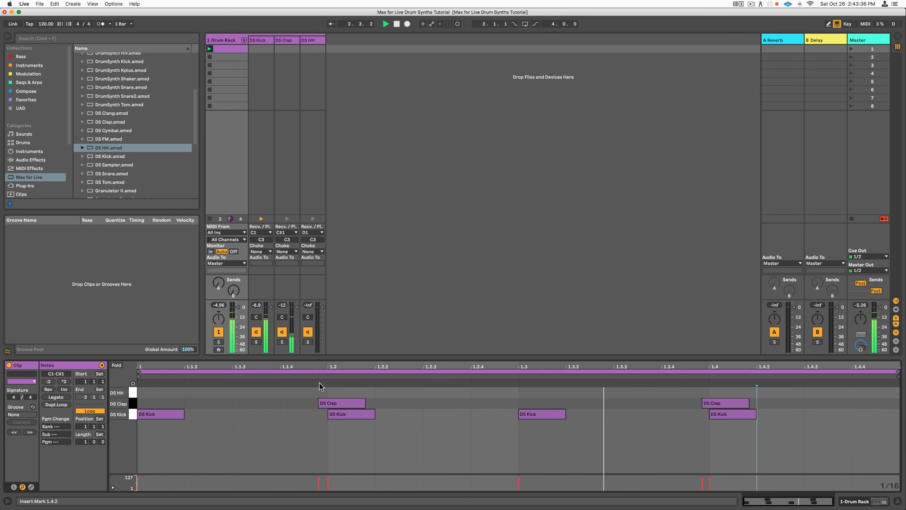
pyautogui.doubleClick(271, 392)
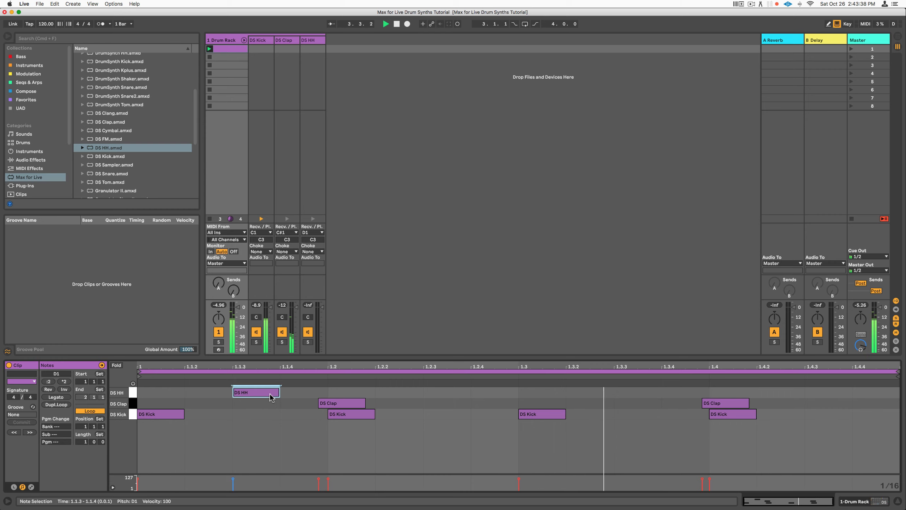
pyautogui.doubleClick(501, 394)
pyautogui.doubleClick(647, 393)
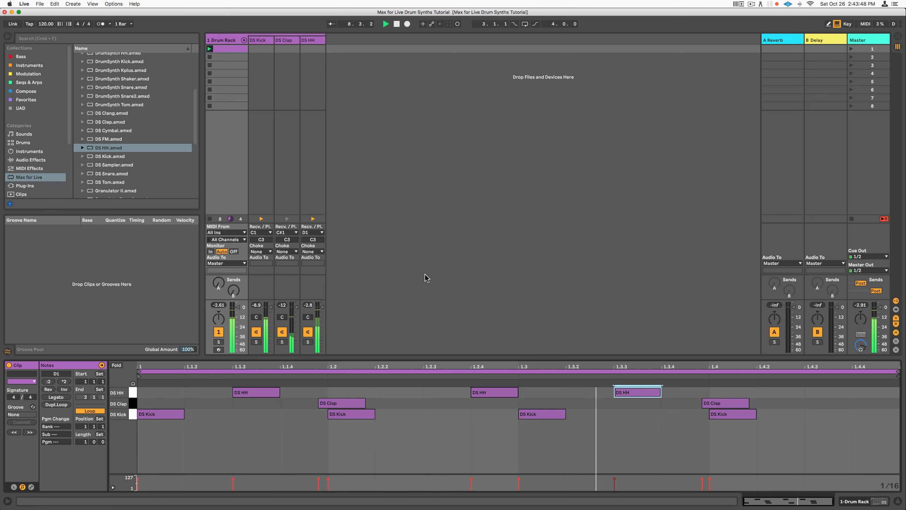
# Compare Pink and White noise on the DS HH, keep White and set the Tone to 88 %
pyautogui.click(317, 40)
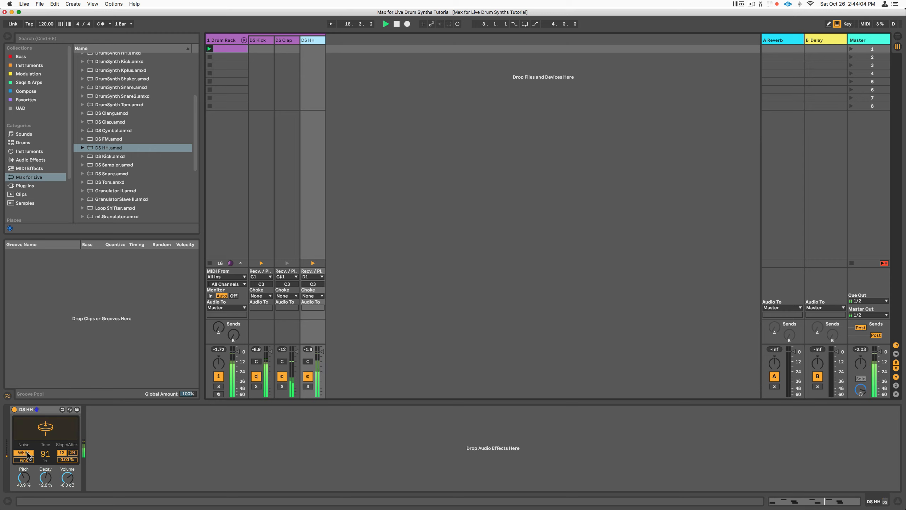
pyautogui.click(26, 461)
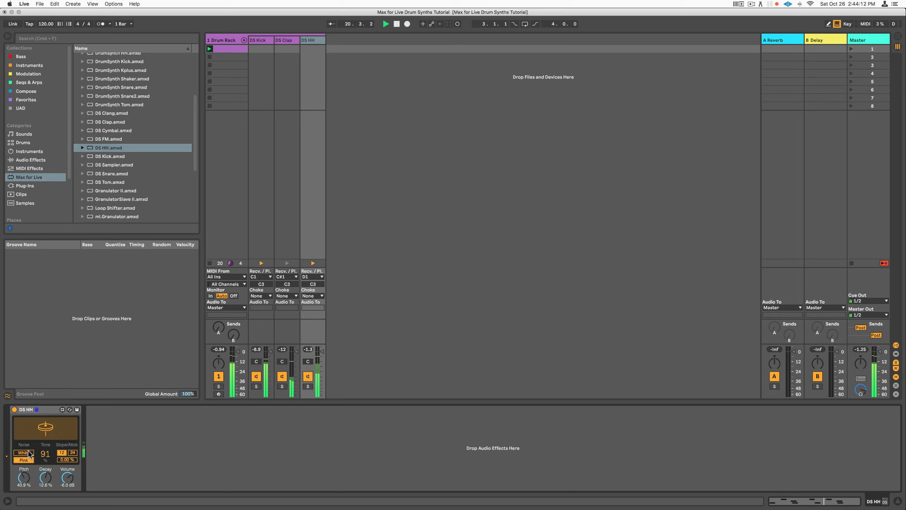
pyautogui.click(31, 453)
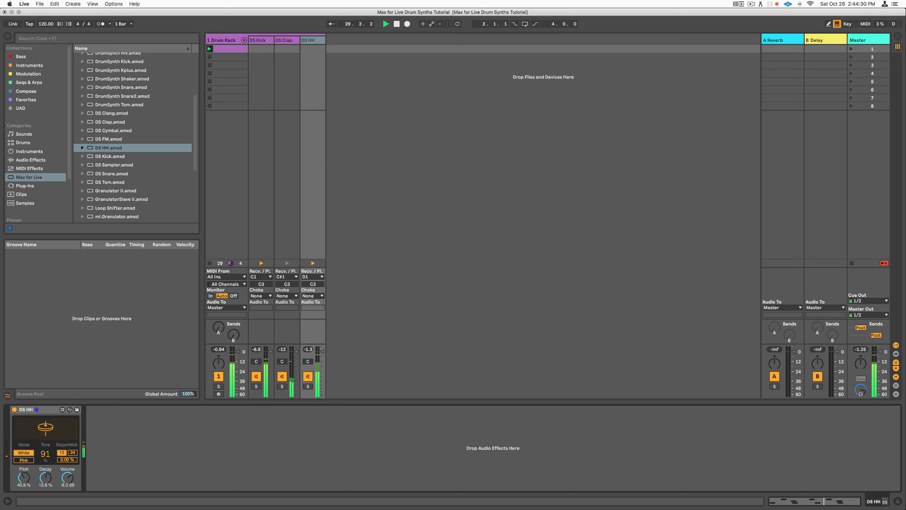
pyautogui.moveTo(45, 454); pyautogui.dragTo(45, 480)
pyautogui.click(23, 461)
pyautogui.moveTo(45, 454); pyautogui.dragTo(45, 449)
pyautogui.click(29, 453)
pyautogui.moveTo(50, 455); pyautogui.dragTo(50, 455)
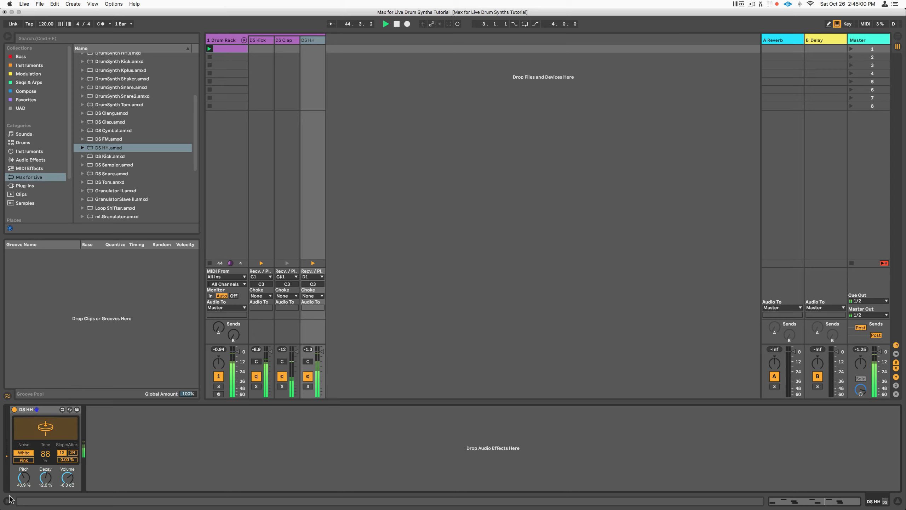
# Set the DS HH's Slope to 24, its Attack to 13.4 % and its Pitch to 36.6 %
pyautogui.moveTo(25, 478); pyautogui.dragTo(24, 480)
pyautogui.click(73, 452)
pyautogui.moveTo(67, 460); pyautogui.dragTo(67, 458)
pyautogui.moveTo(24, 479); pyautogui.dragTo(24, 477)
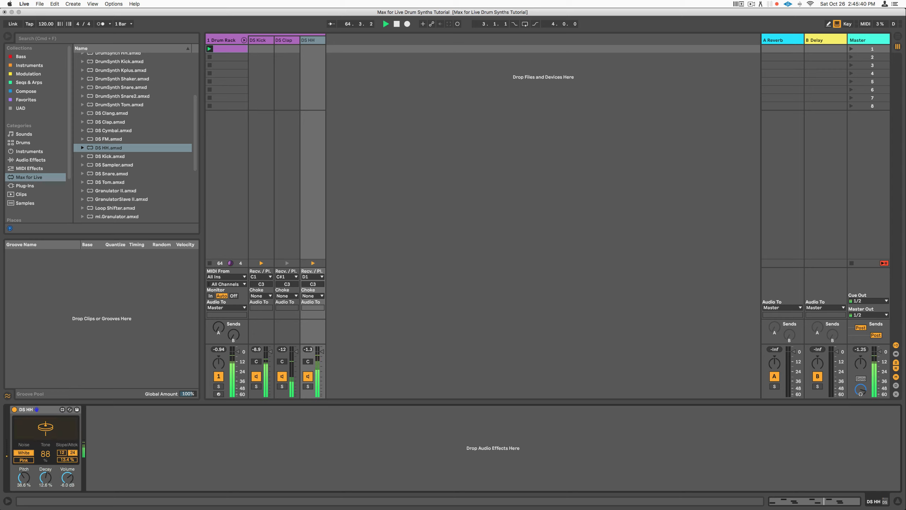
# Compare the DS HH's filter slopes and set the Slope to 12, the Tone to 11 % and the Attack to 27.8 %
pyautogui.moveTo(45, 454); pyautogui.dragTo(67, 464)
pyautogui.click(62, 452)
pyautogui.moveTo(67, 459); pyautogui.dragTo(67, 457)
pyautogui.click(62, 452)
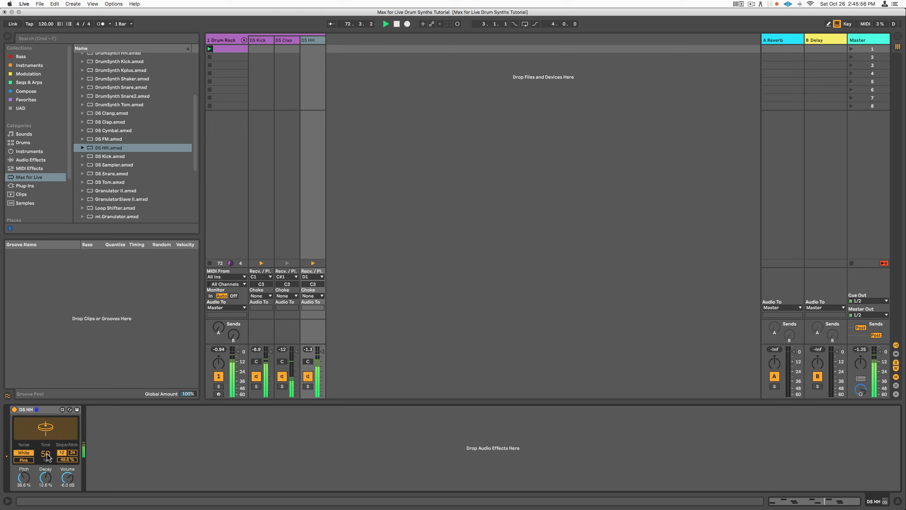
pyautogui.moveTo(45, 453); pyautogui.dragTo(67, 463)
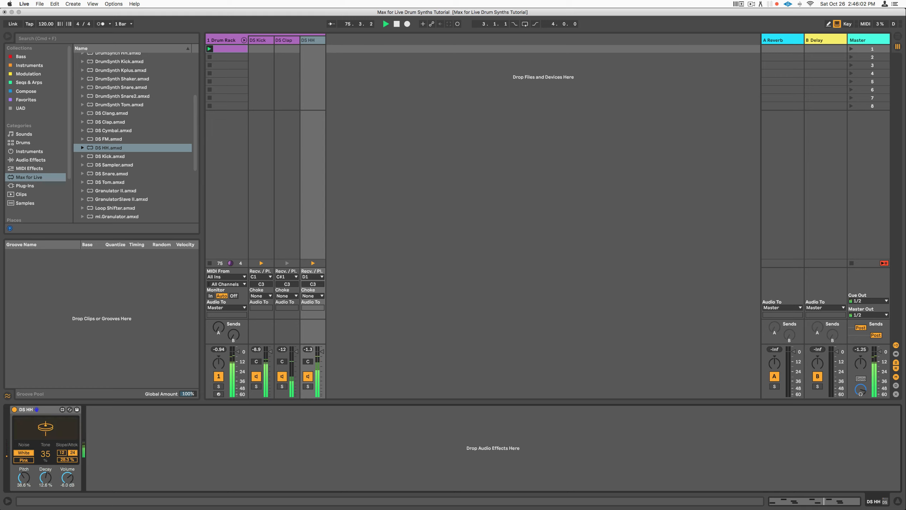
pyautogui.click(61, 453)
pyautogui.click(24, 481)
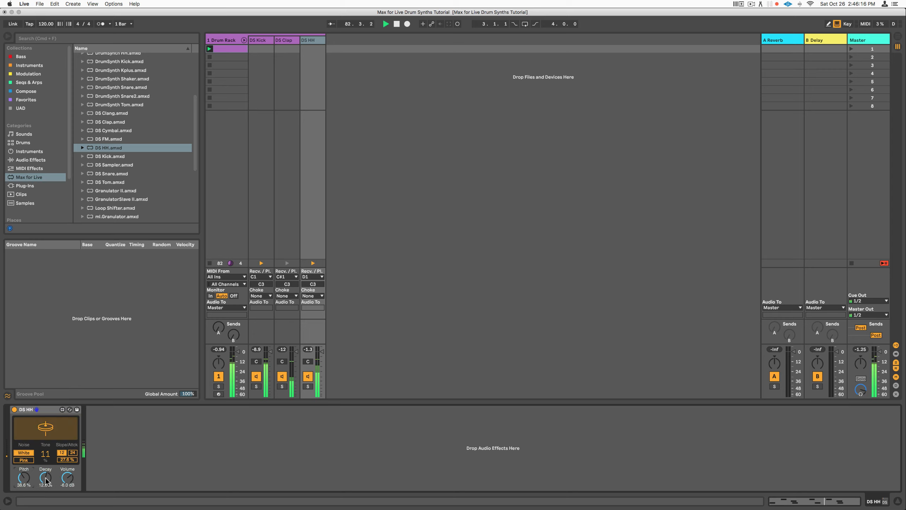
# Shorten the DS HH's Decay to 1.36 % and compare Pink and White noise, keeping White
pyautogui.moveTo(46, 481); pyautogui.dragTo(46, 490)
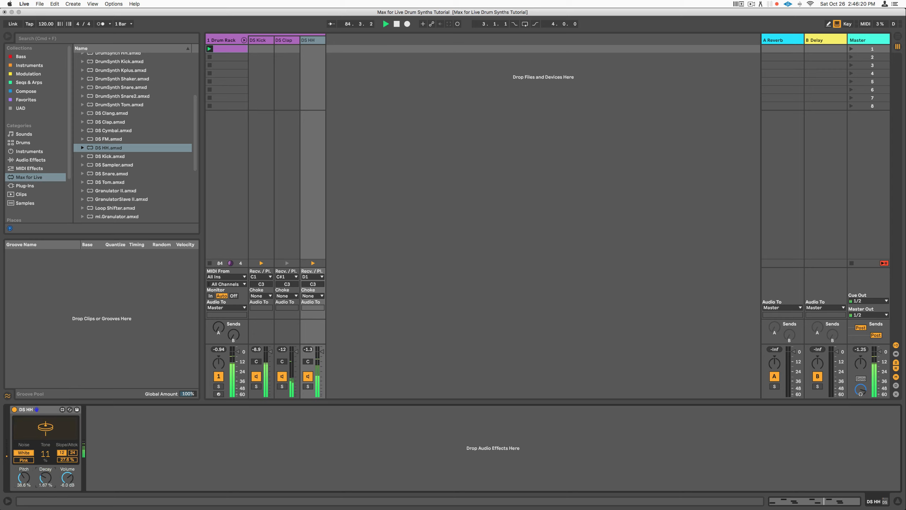
pyautogui.moveTo(46, 490); pyautogui.dragTo(45, 494)
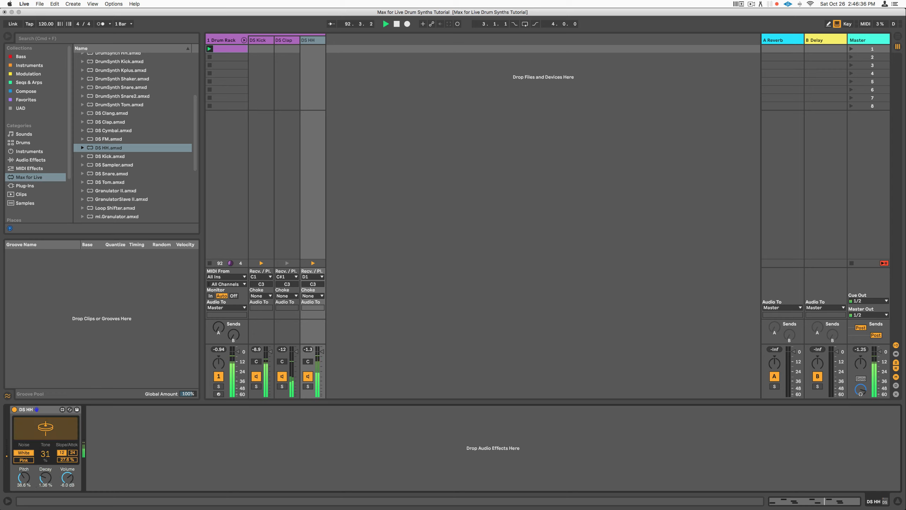
pyautogui.click(25, 461)
pyautogui.click(28, 453)
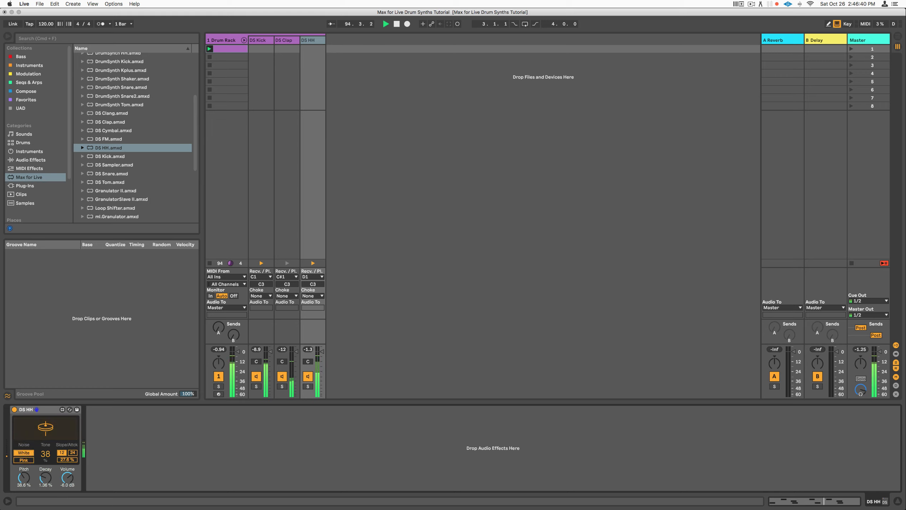
# Set the DS HH's Pitch to 34.6 %, Tone to 28 %, Attack to 15.0 % and Decay to 0.16 %
pyautogui.moveTo(25, 468); pyautogui.dragTo(25, 457)
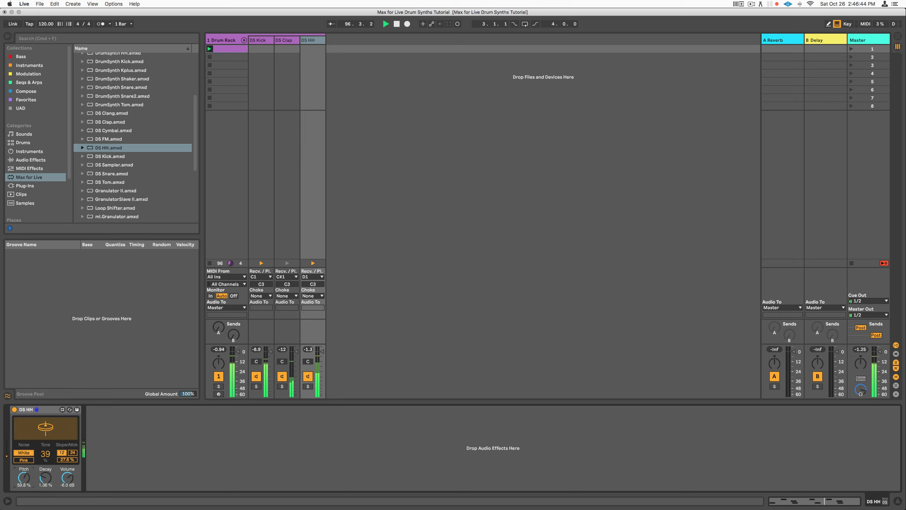
pyautogui.moveTo(24, 457); pyautogui.dragTo(46, 457)
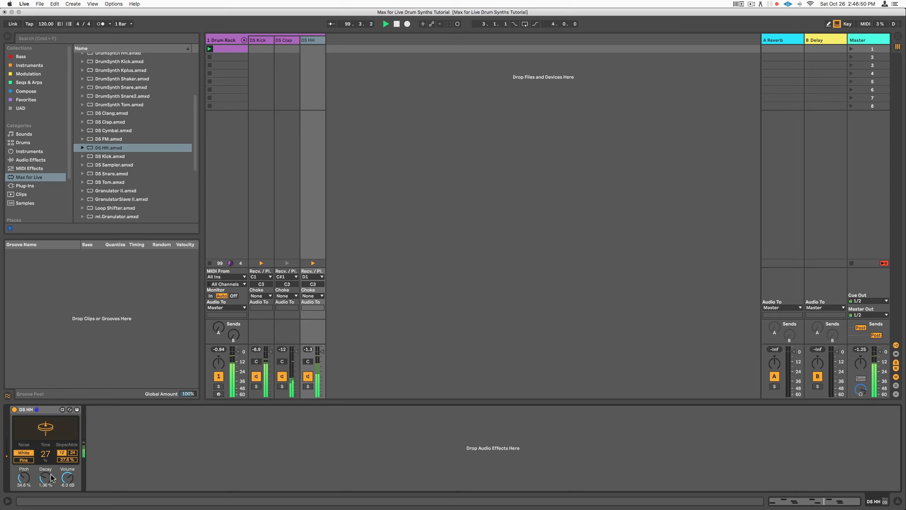
pyautogui.moveTo(49, 453)
pyautogui.mouseDown()
pyautogui.moveTo(50, 474)
pyautogui.moveTo(46, 447)
pyautogui.moveTo(62, 463)
pyautogui.mouseUp()
# Add DS HH notes at 1.4.3 and 1.4.4 in the Drum Rack clip and lower their velocities to about 56 and 67
pyautogui.click(236, 49)
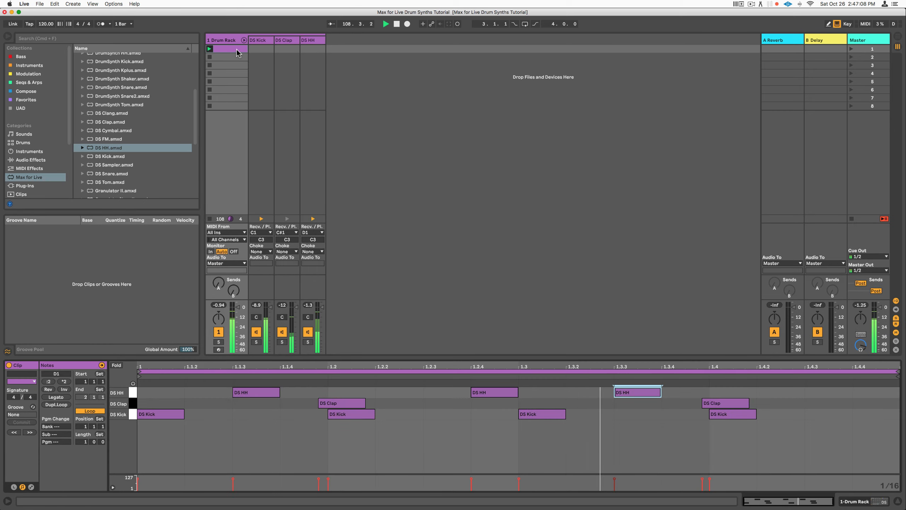
pyautogui.doubleClick(828, 393)
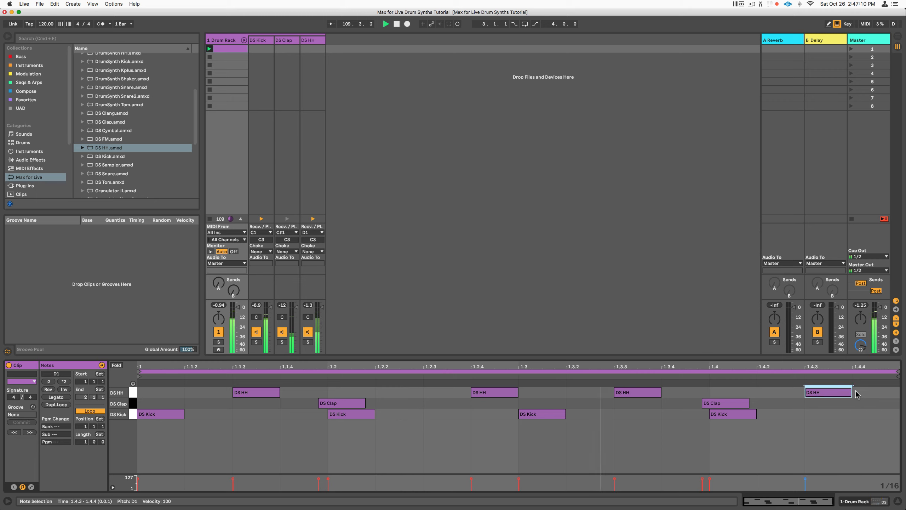
pyautogui.doubleClick(860, 392)
pyautogui.moveTo(853, 478)
pyautogui.mouseDown()
pyautogui.moveTo(853, 487)
pyautogui.moveTo(806, 485)
pyautogui.mouseUp()
pyautogui.moveTo(858, 392); pyautogui.dragTo(858, 380)
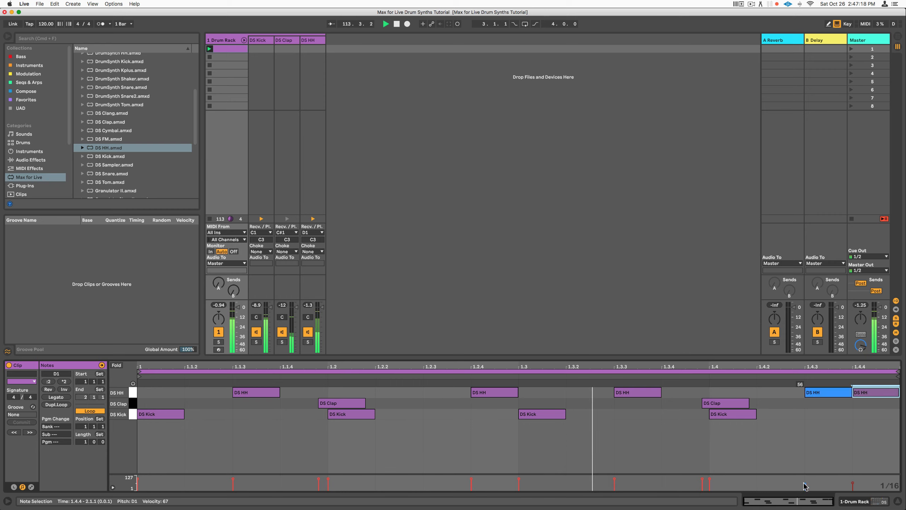
pyautogui.click(805, 484)
pyautogui.click(820, 392)
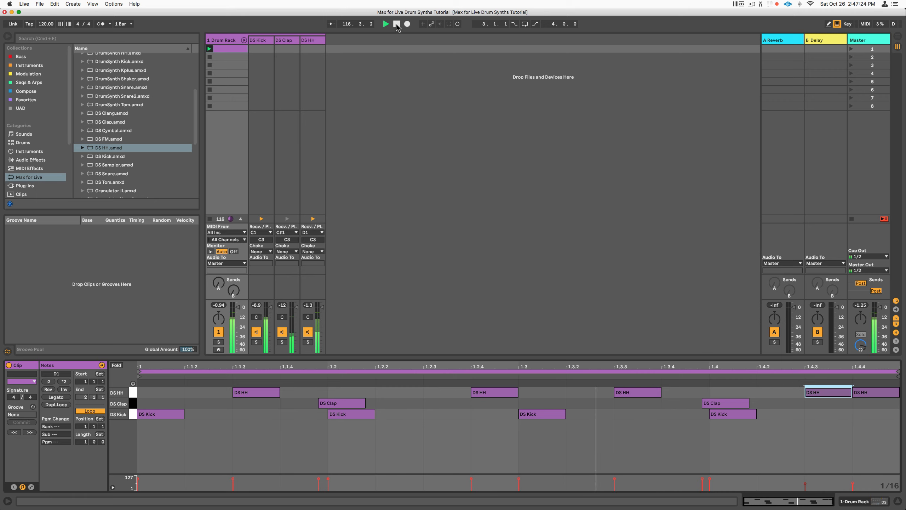
# Stop playback and review the device settings of the DS Kick, DS Clap and DS HH chains
pyautogui.click(311, 40)
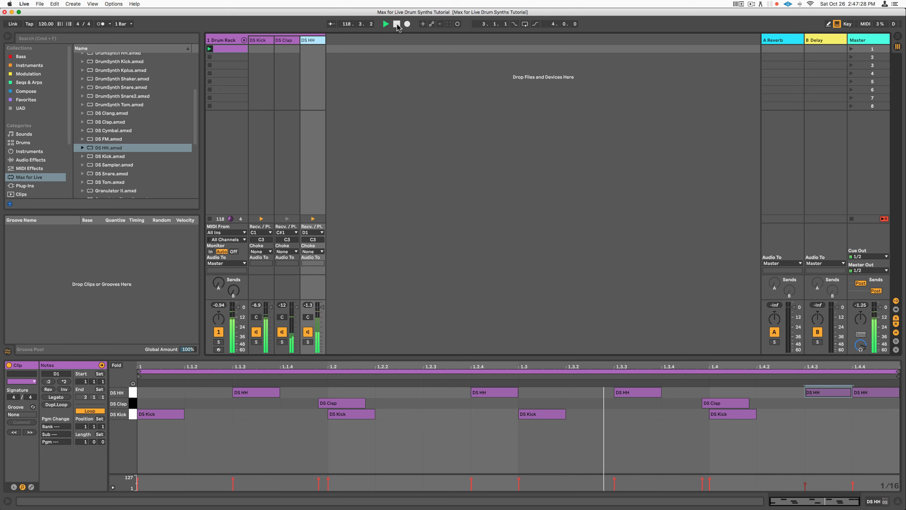
pyautogui.click(397, 24)
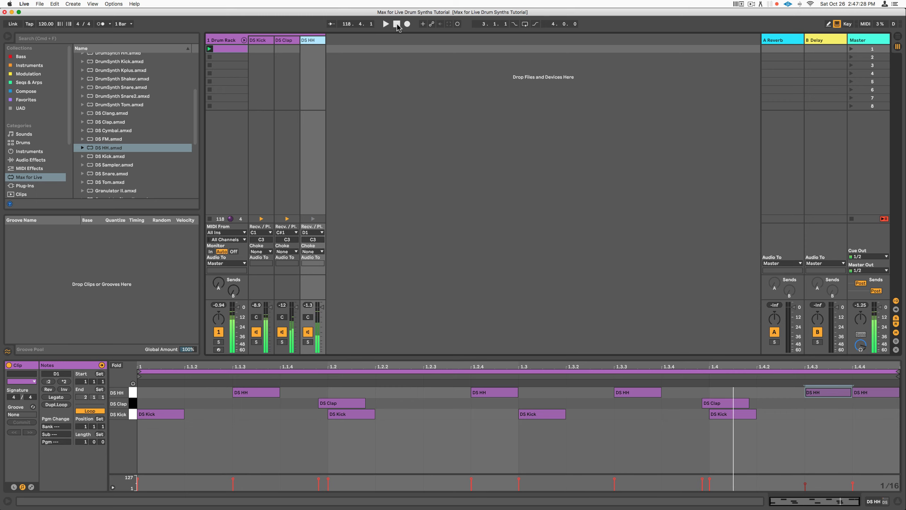
pyautogui.click(263, 40)
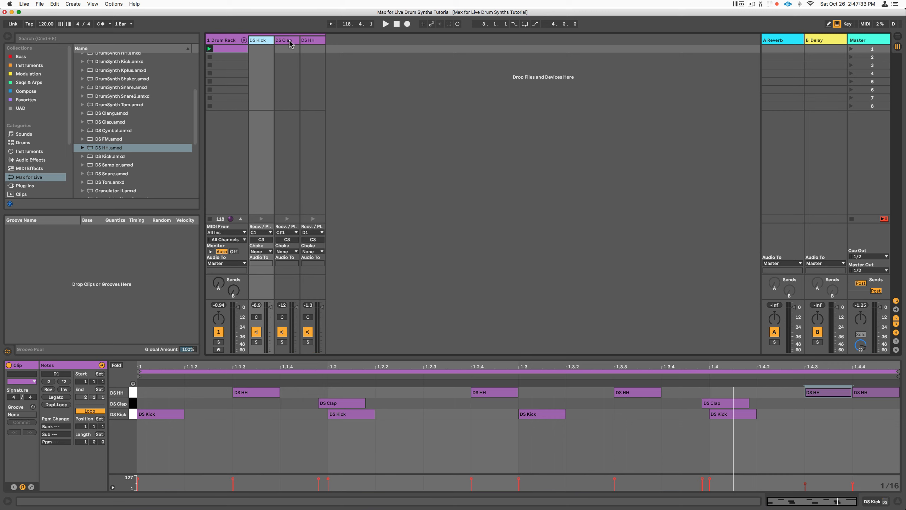
pyautogui.click(259, 40)
pyautogui.click(285, 41)
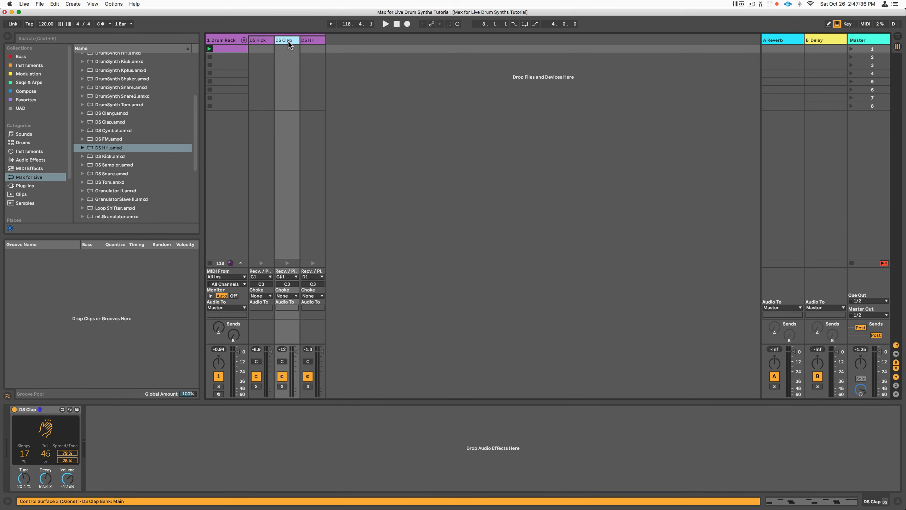
pyautogui.click(310, 40)
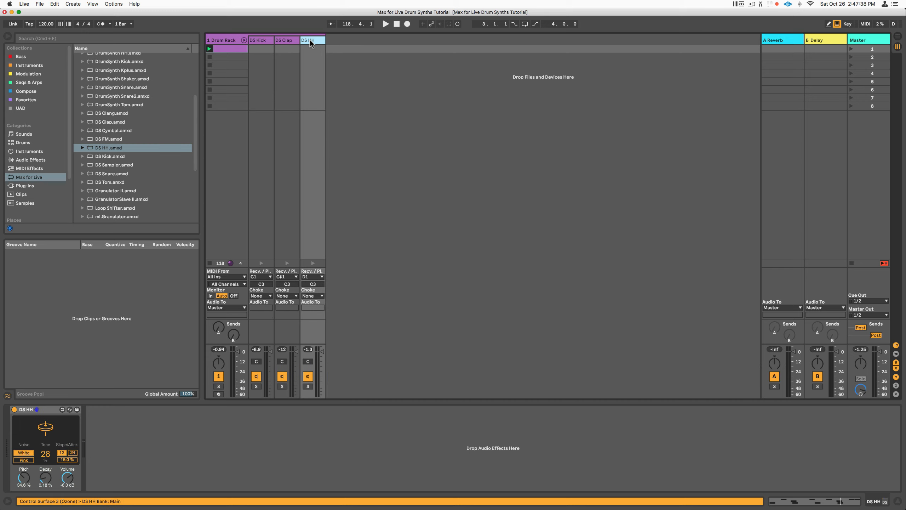
pyautogui.click(263, 39)
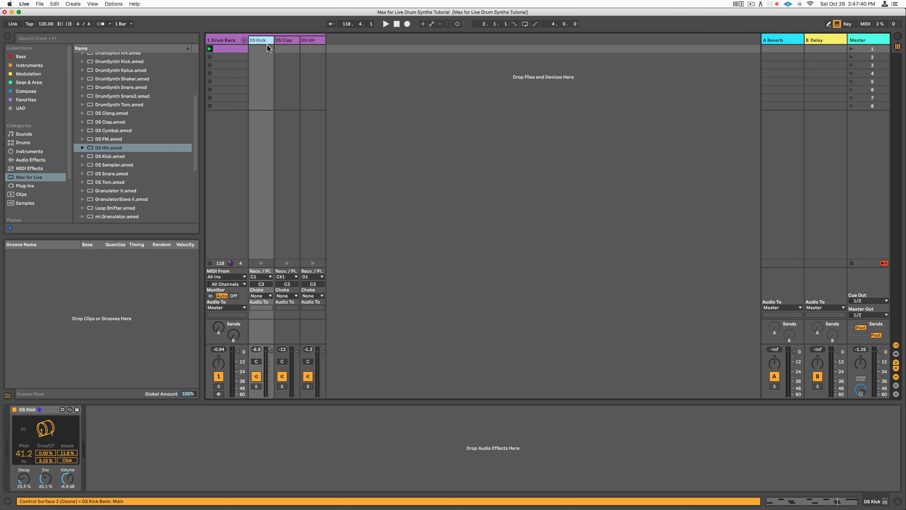
# Look through the other DS drum synths in the Max for Live library, from DS Clang to DS Tom
pyautogui.click(126, 121)
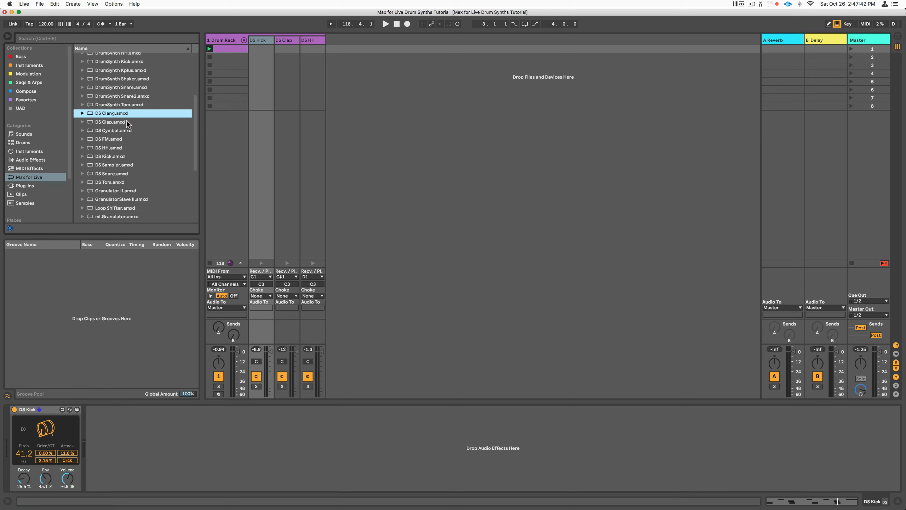
pyautogui.click(129, 130)
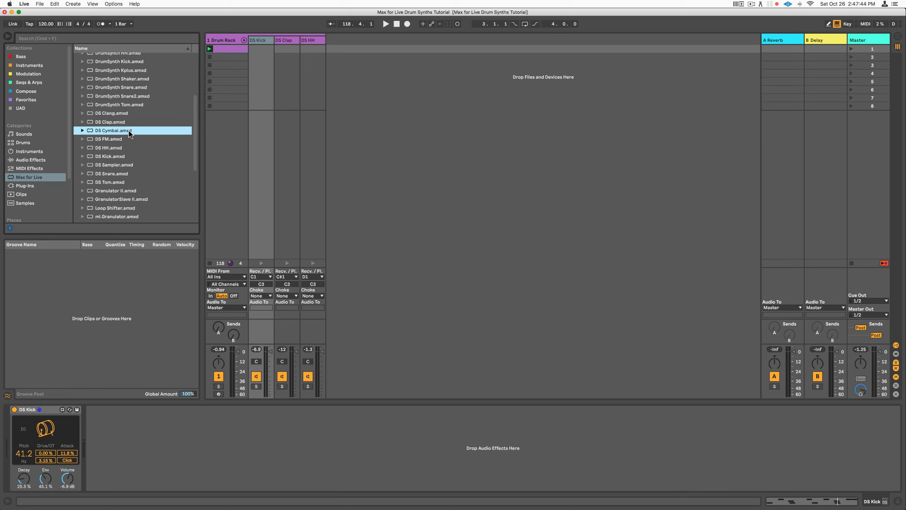
pyautogui.click(128, 138)
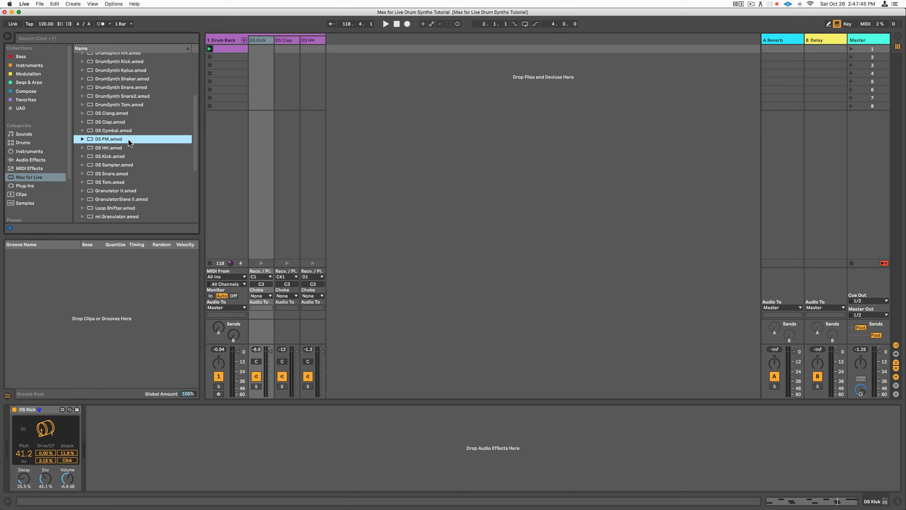
pyautogui.click(122, 157)
pyautogui.click(132, 164)
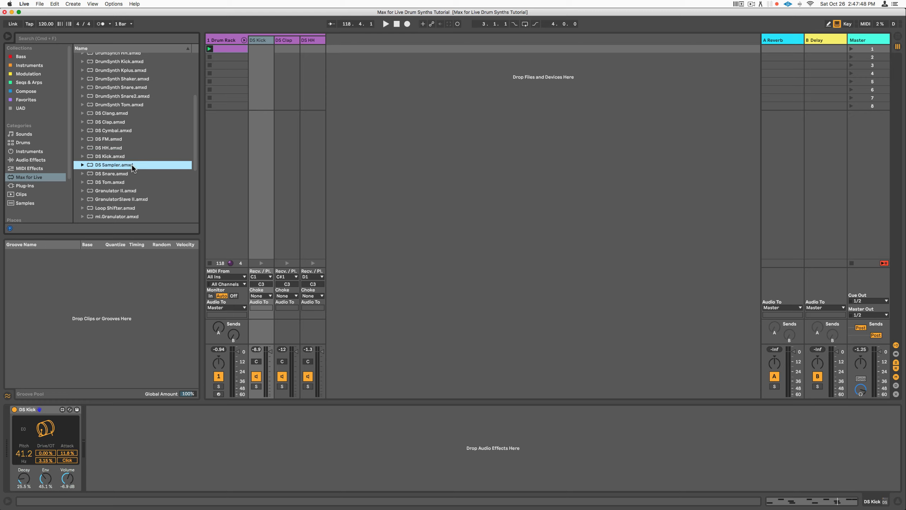
pyautogui.click(133, 174)
pyautogui.click(131, 183)
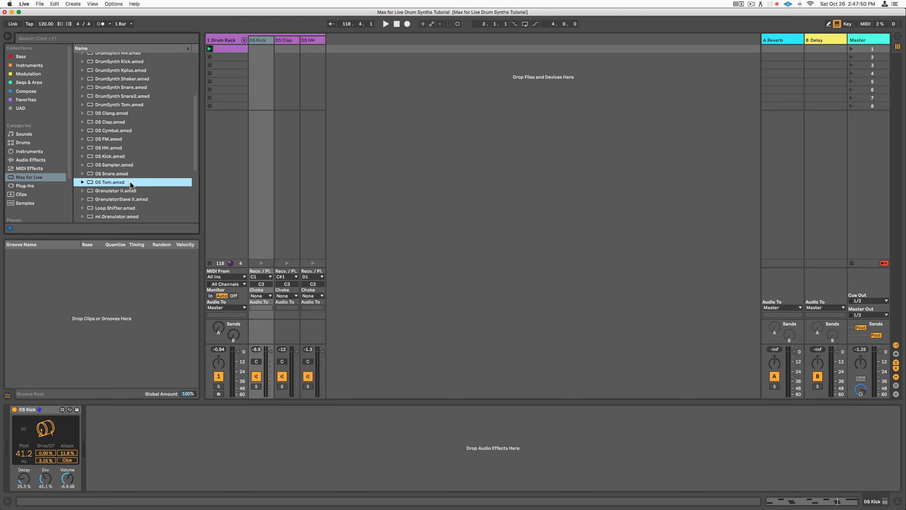